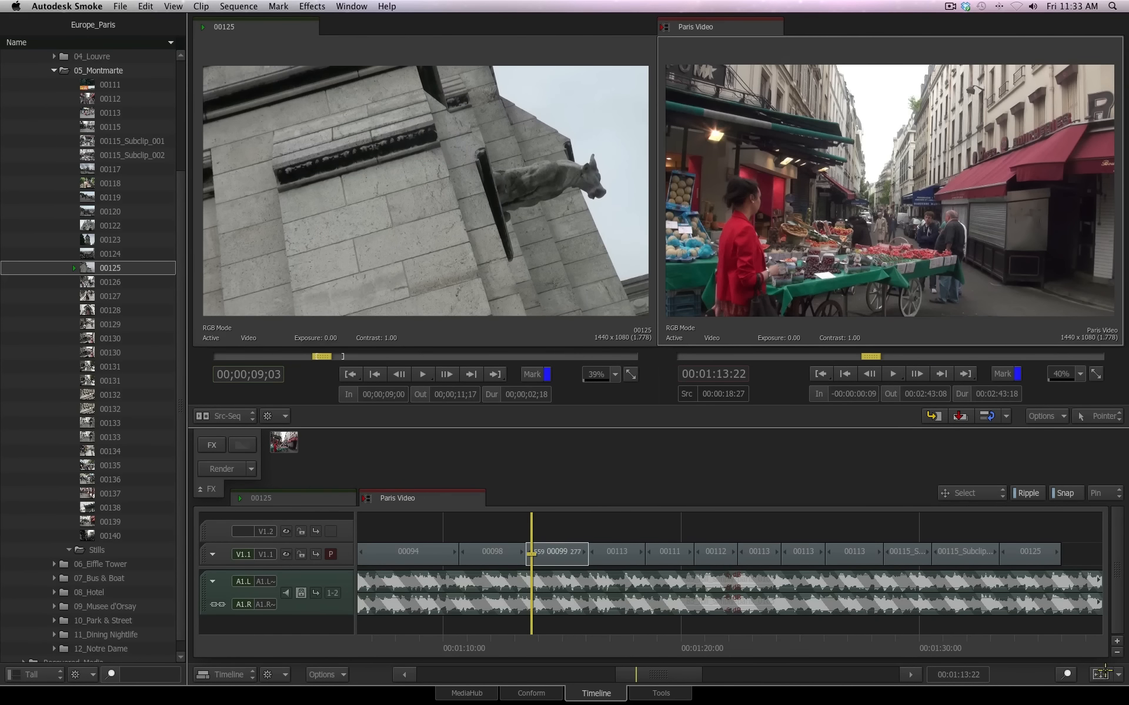
Fit the whole Paris Video sequence in the timeline and switch the viewer to the single Player layout
left_click(1101, 673)
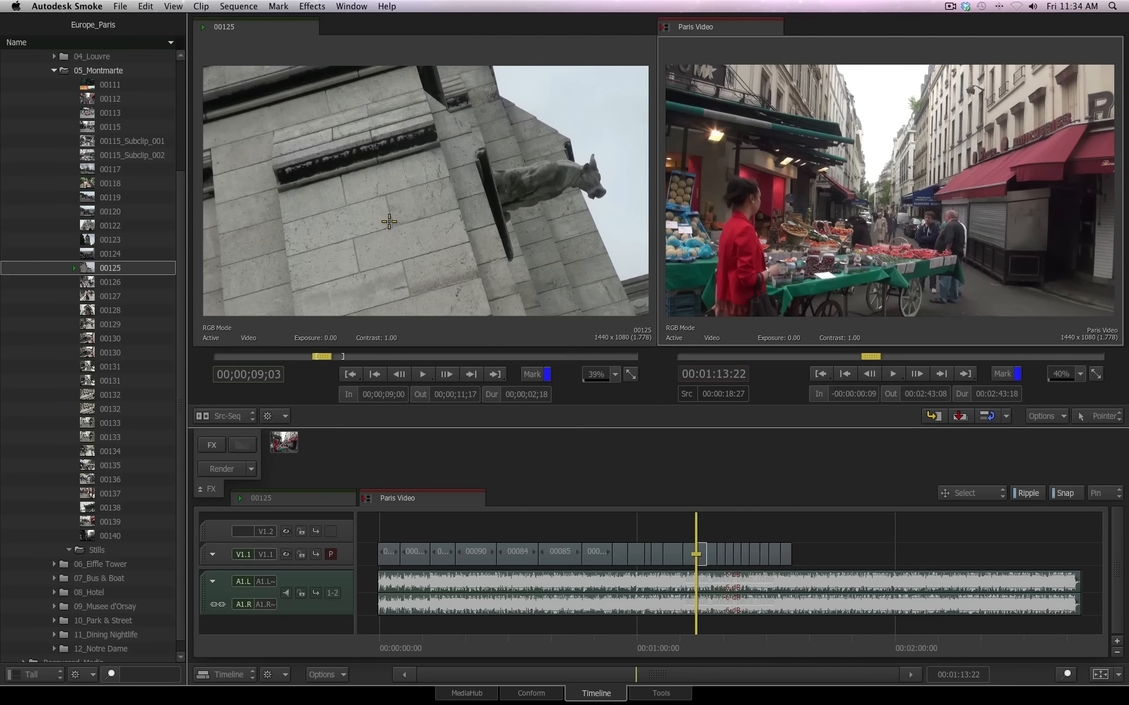
mouse_move(1128, 140)
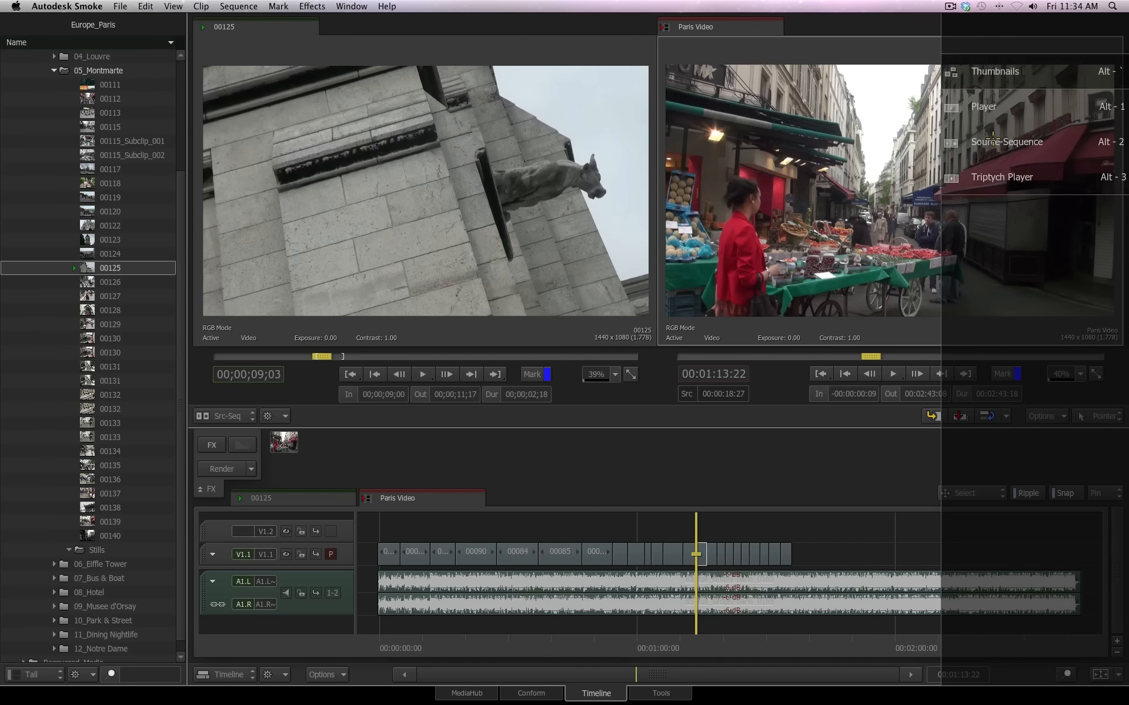
left_click(1039, 106)
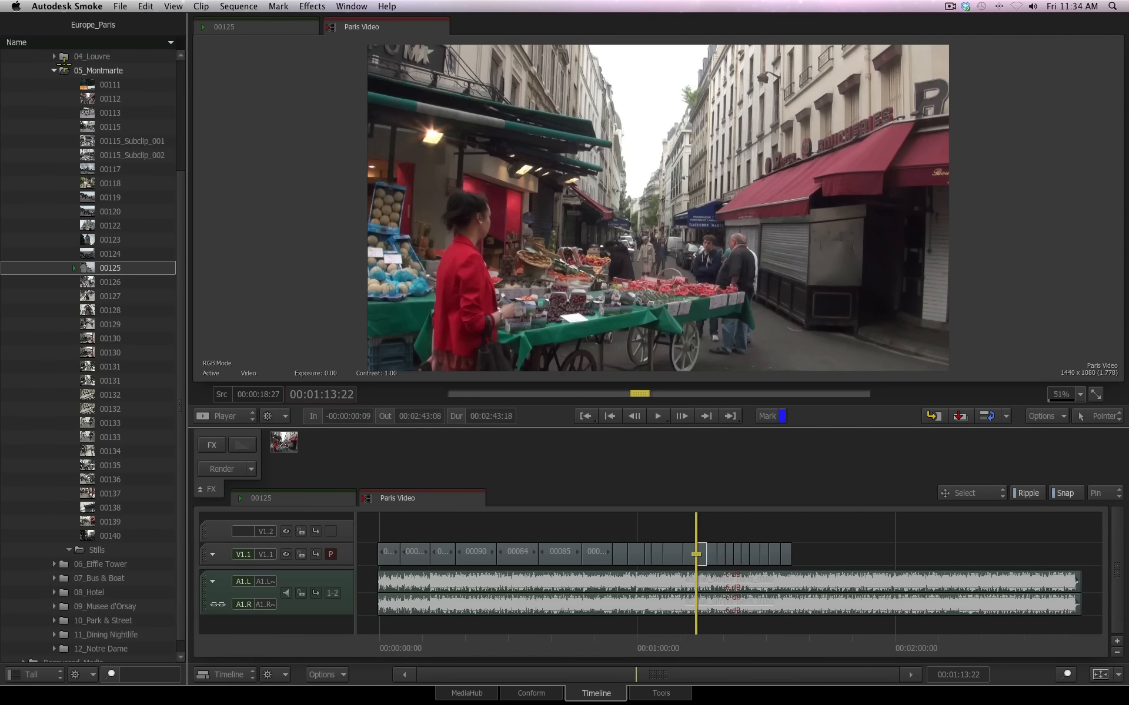
Collapse the 05_Montmarte folder and hide the Media Library to widen the viewer and timeline
left_click(54, 70)
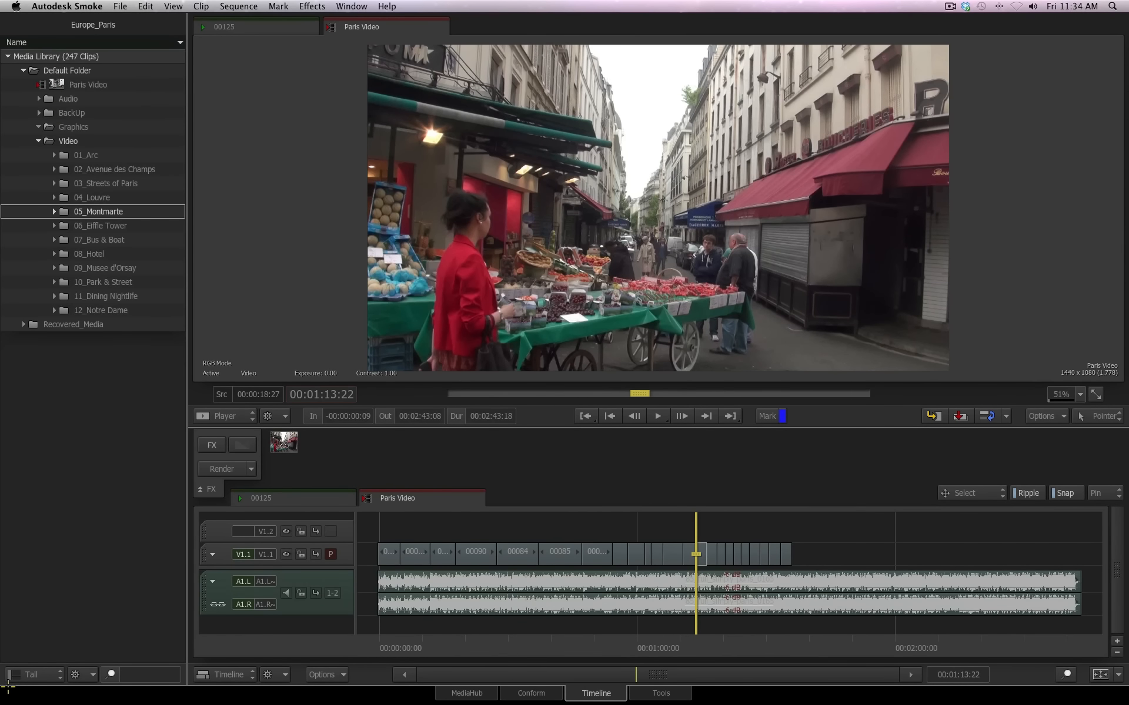
left_click(49, 674)
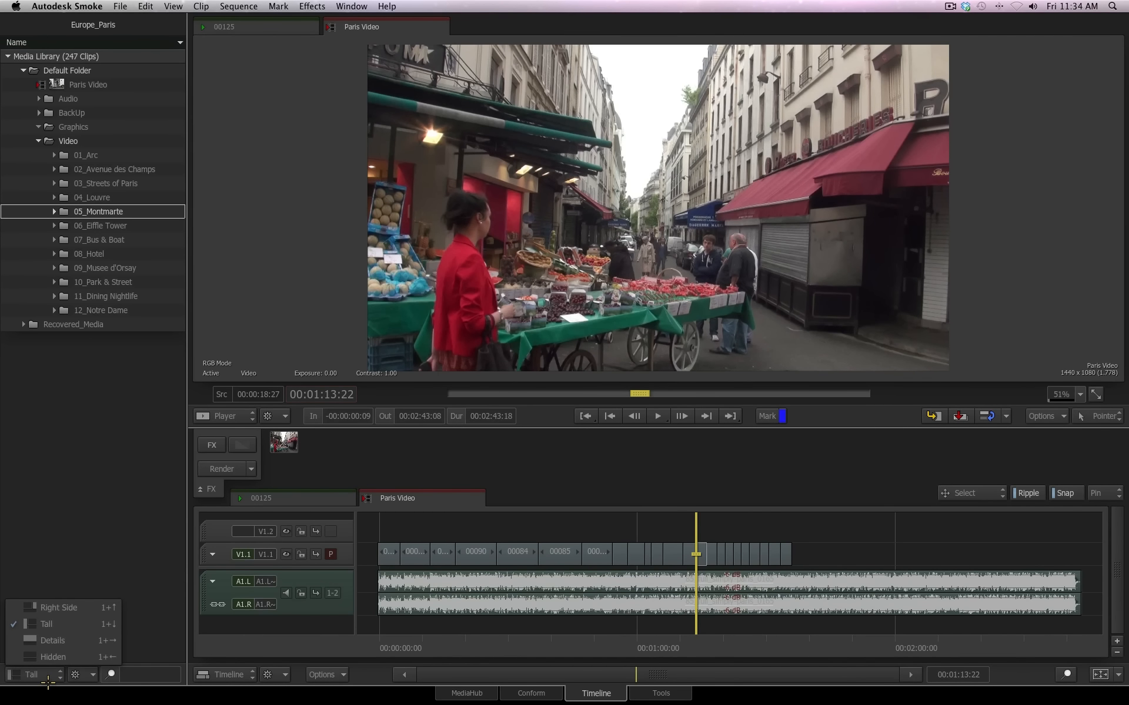
left_click(87, 656)
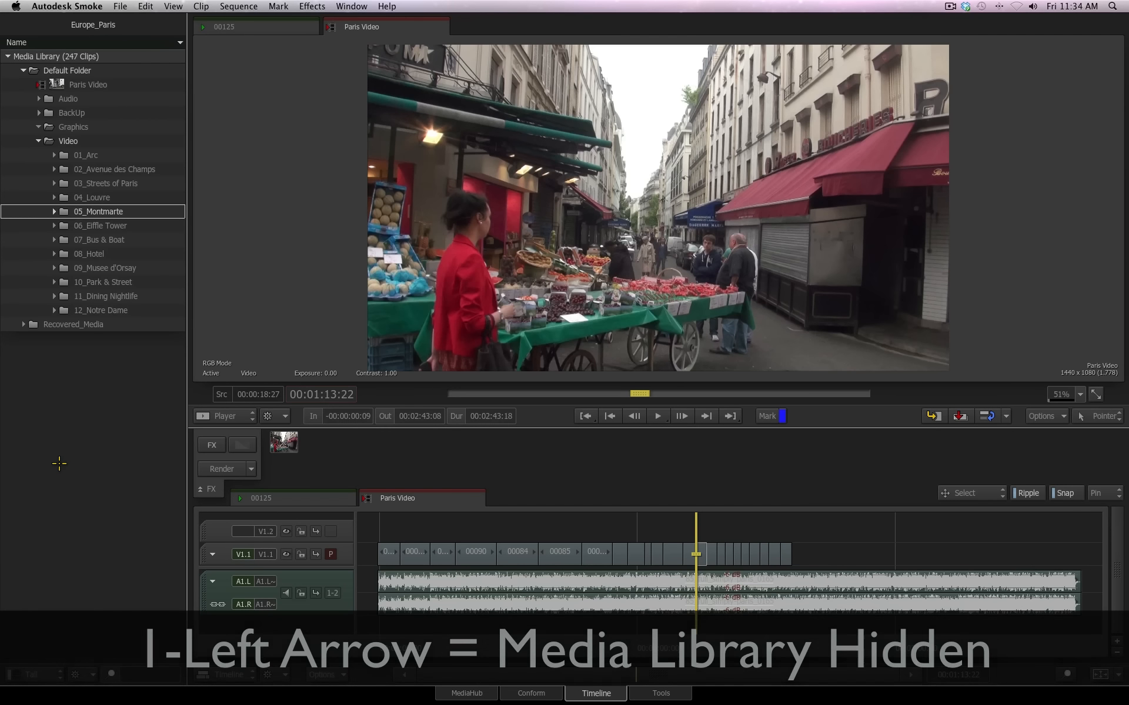
key("i+Left")
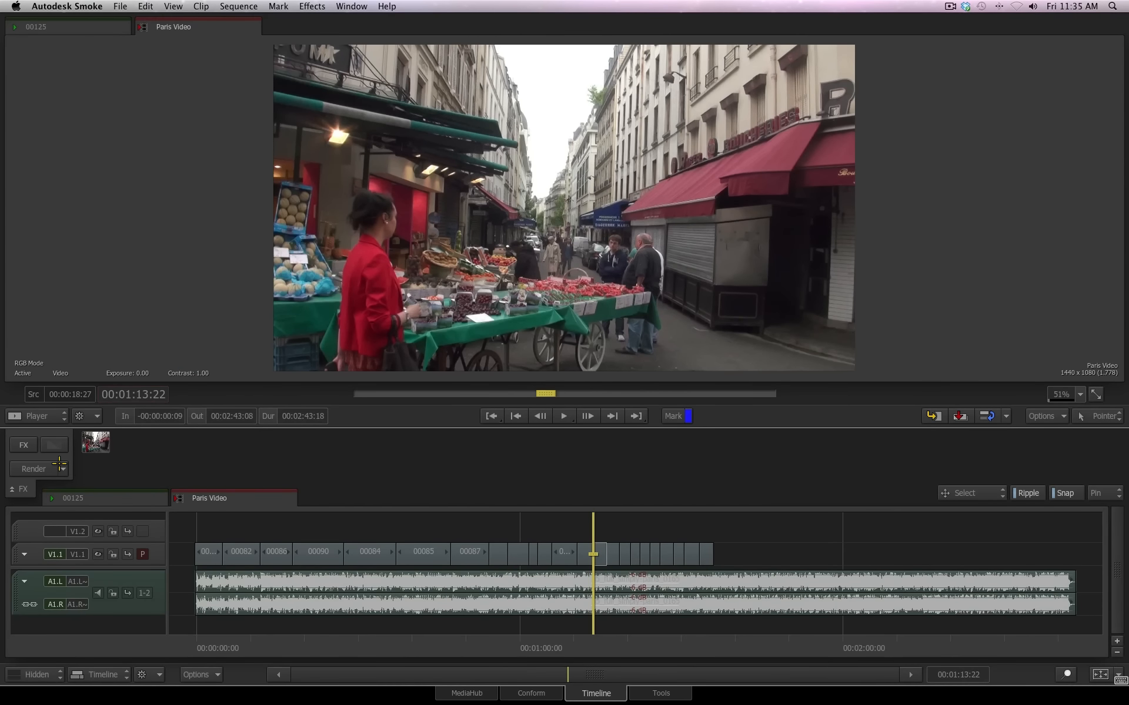
key("i+Right")
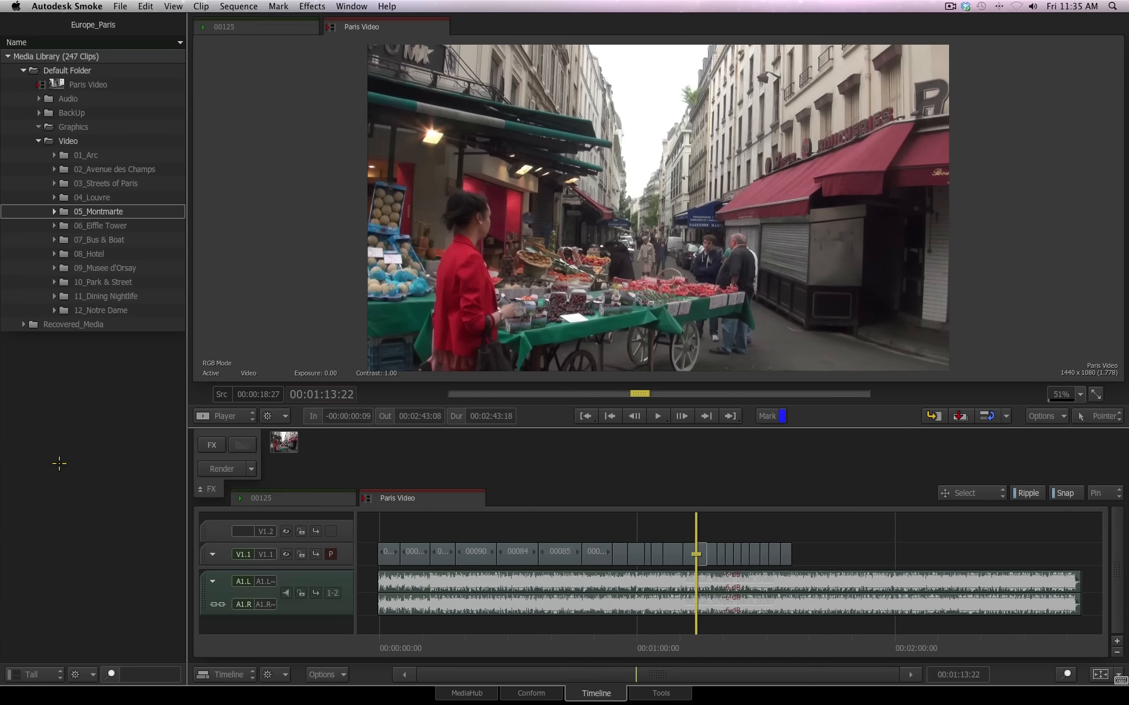
key("i+Left")
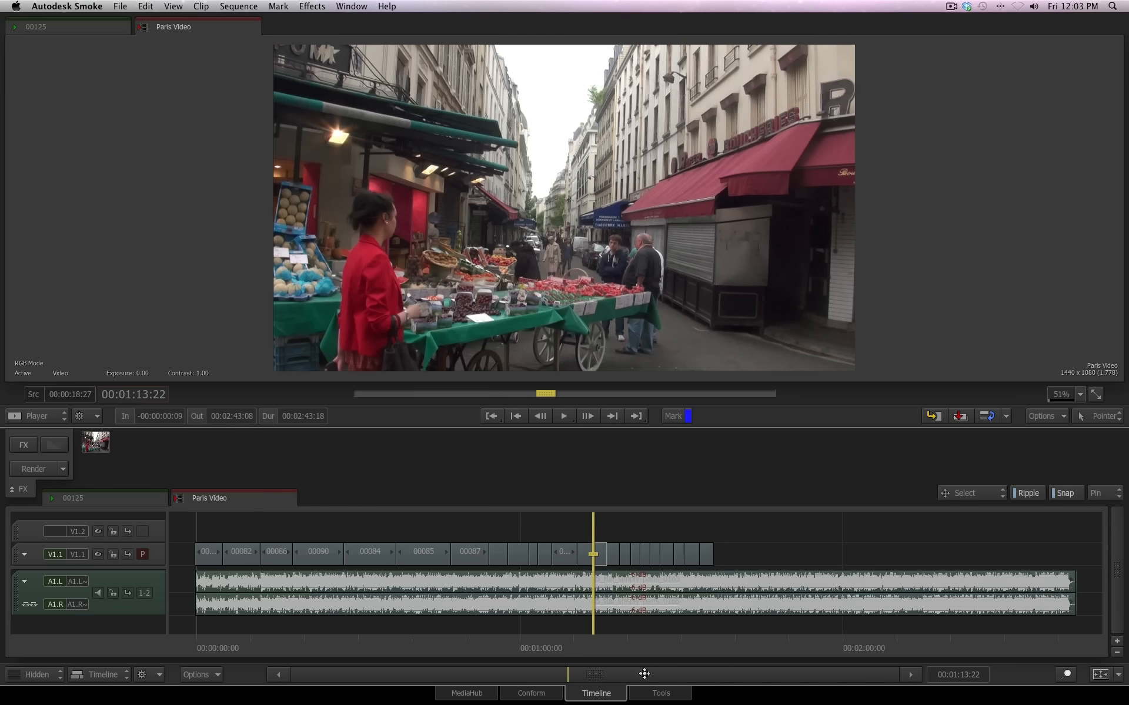
Zoom into the timeline, shift its tracks vertically, and fit it back to its contents
left_click_drag(585, 676, 654, 467)
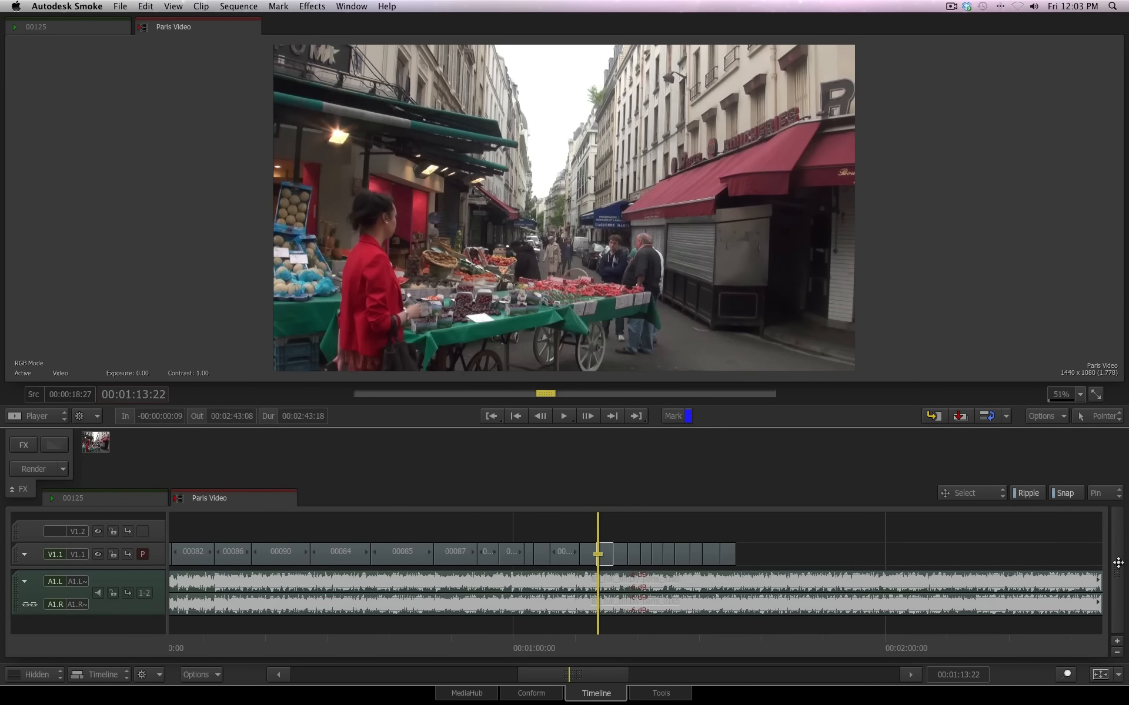
mouse_move(1117, 562)
left_mouse_down()
mouse_move(980, 582)
mouse_move(1114, 569)
left_mouse_up()
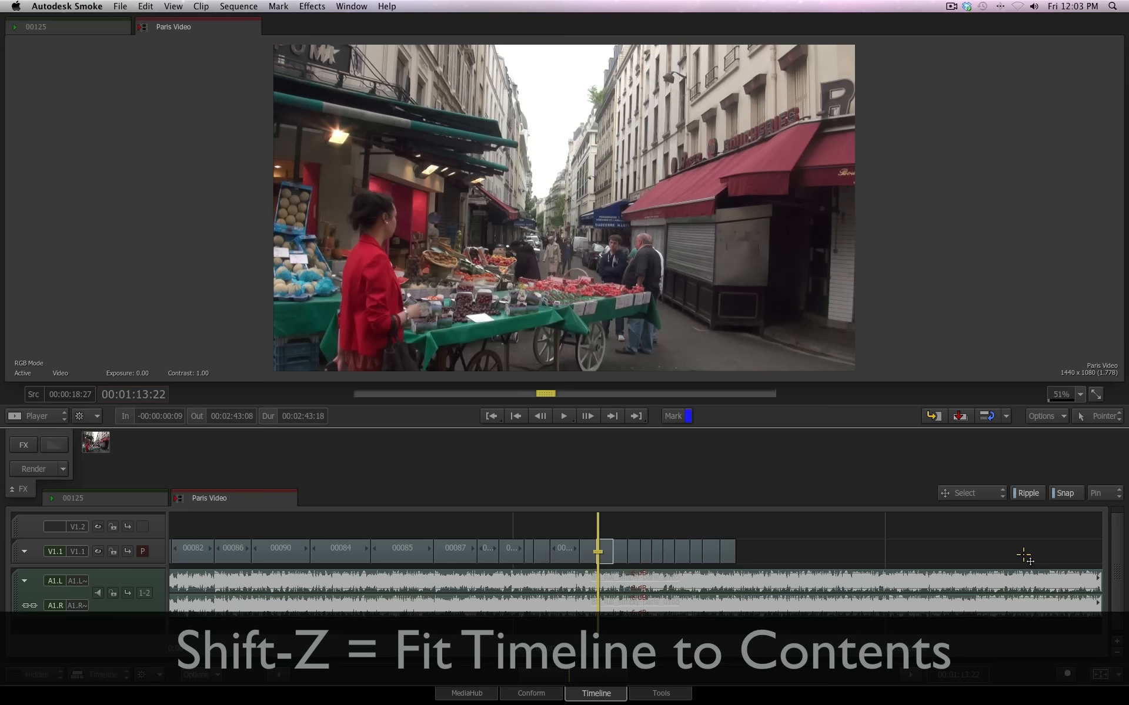
key("shift+z")
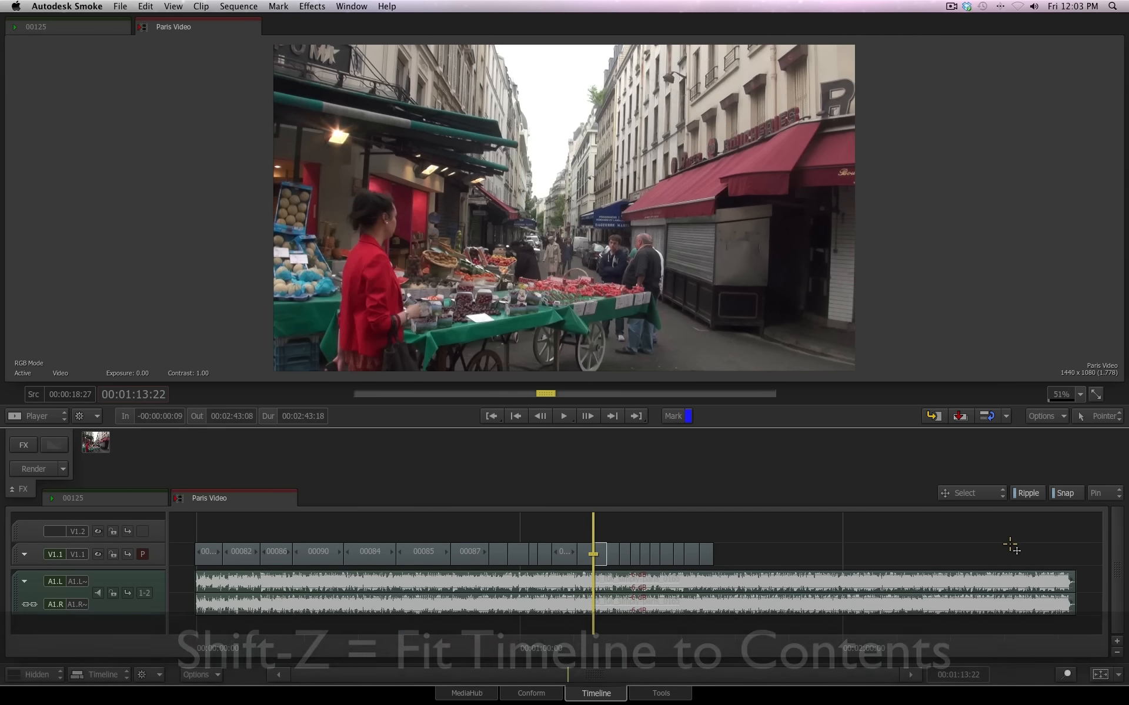
Select the consecutive clips 00092 through 00098 on track V1.1 and fit the timeline to the selection
left_click(1117, 674)
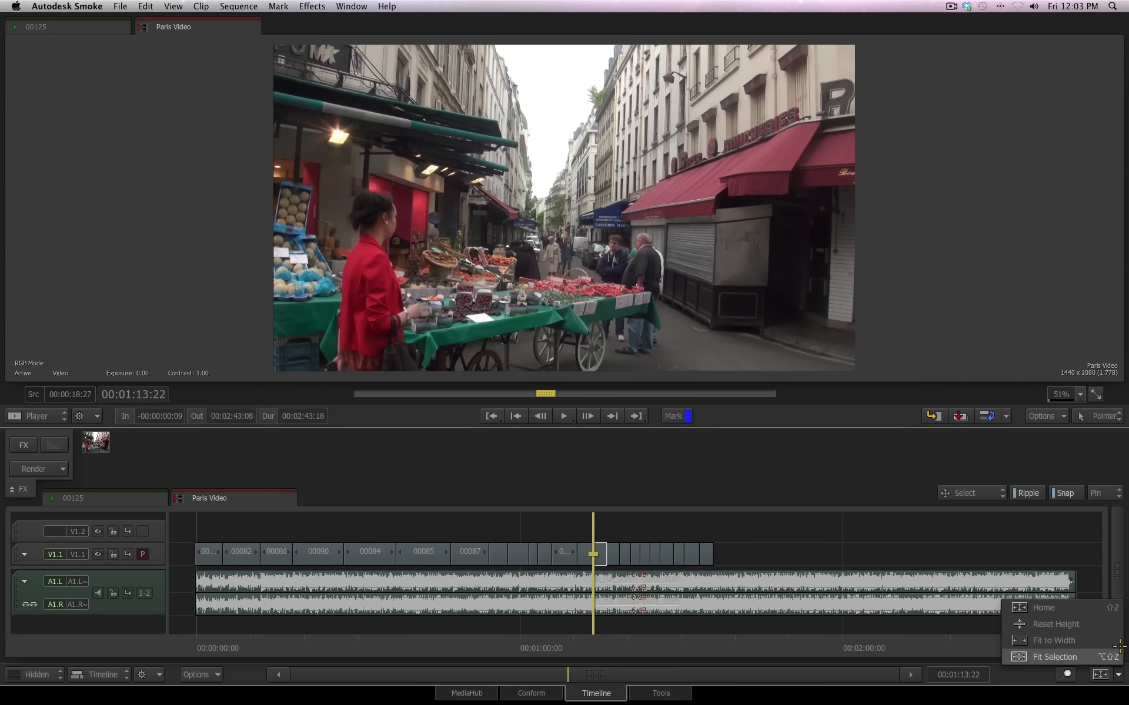
left_click(1074, 651)
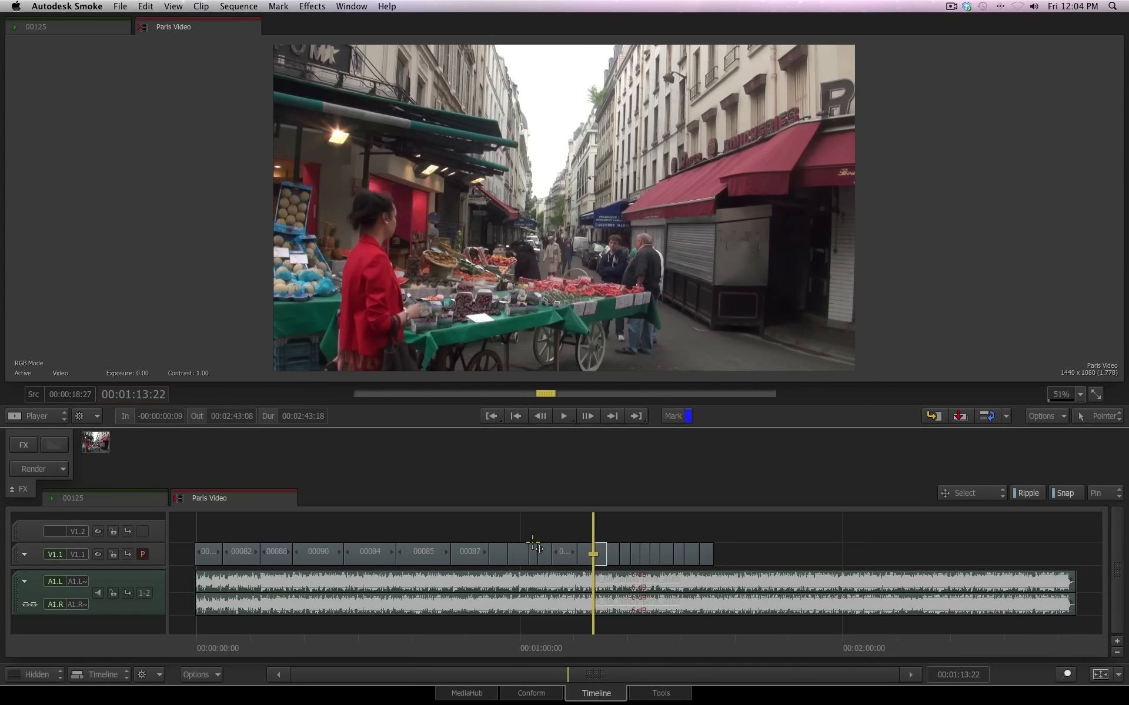
left_click(519, 561)
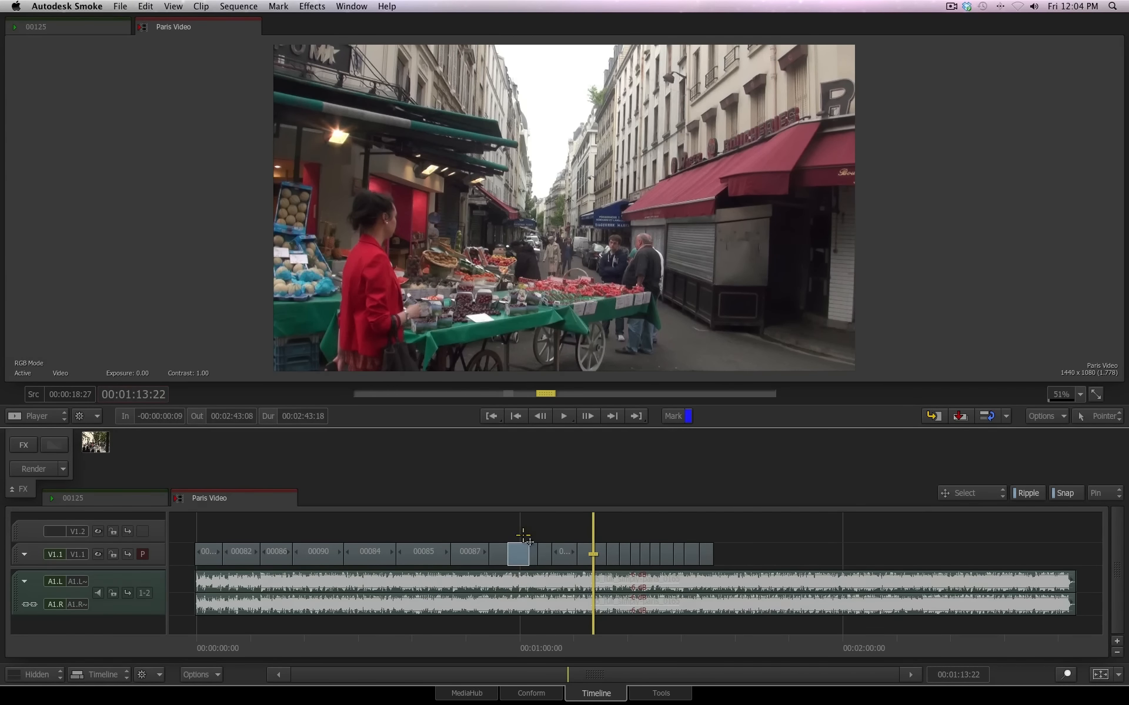
left_click(587, 552, "shift")
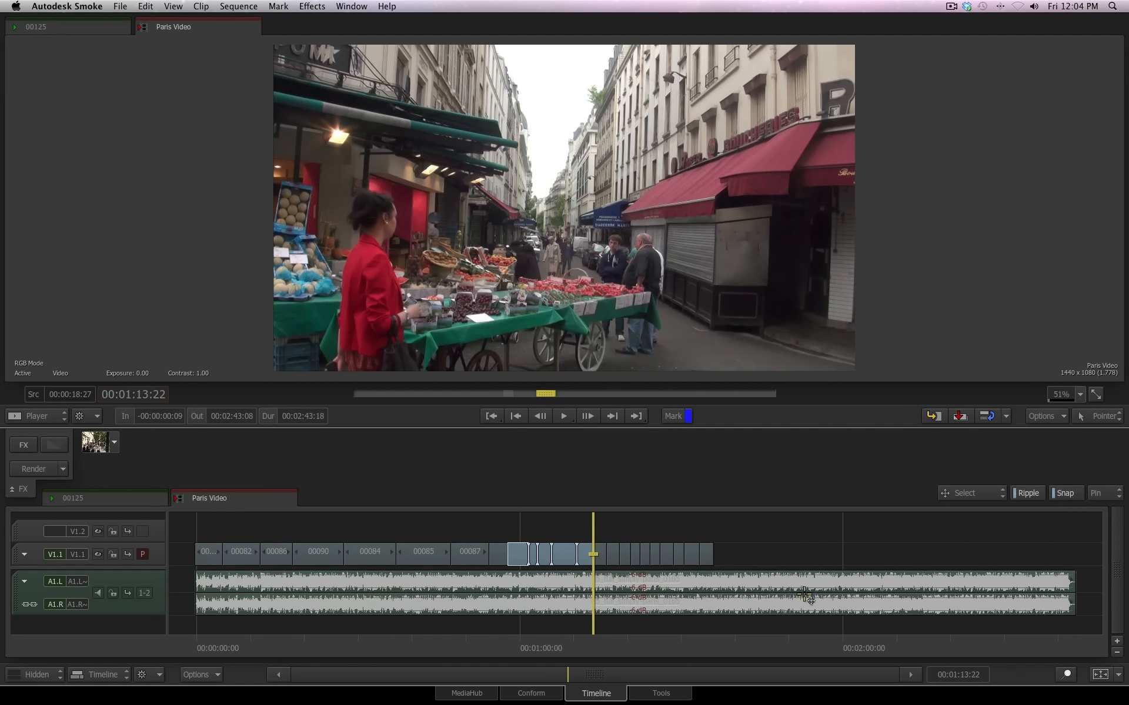
left_click(1118, 675)
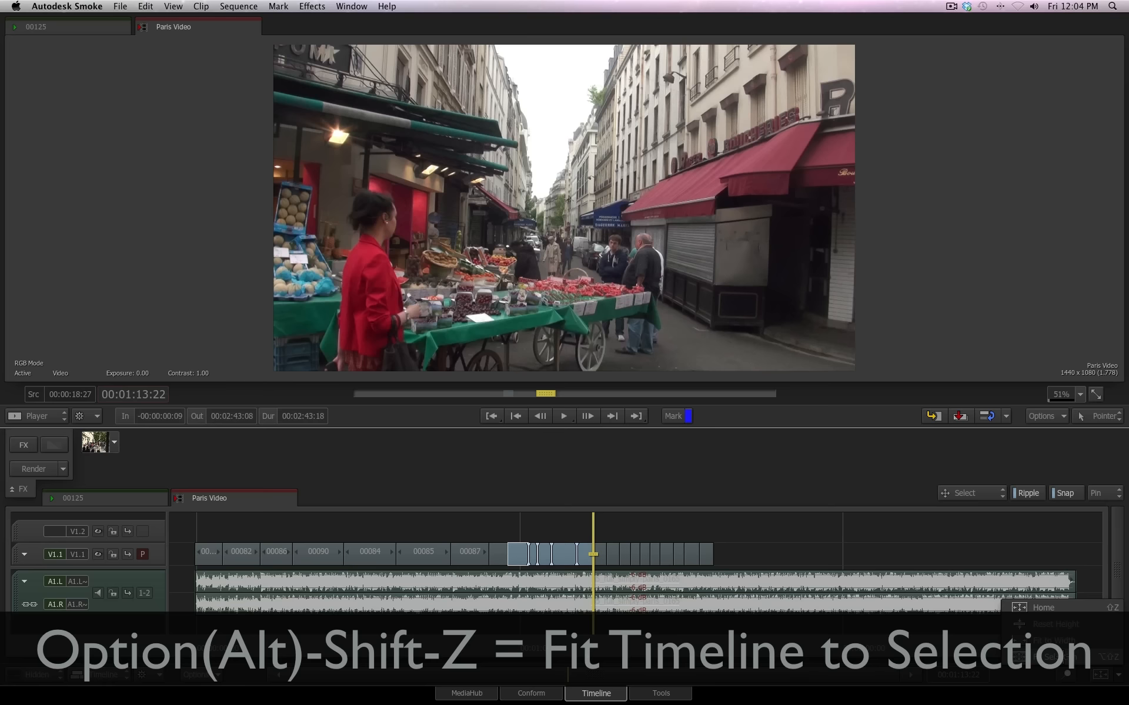
left_click(1053, 657)
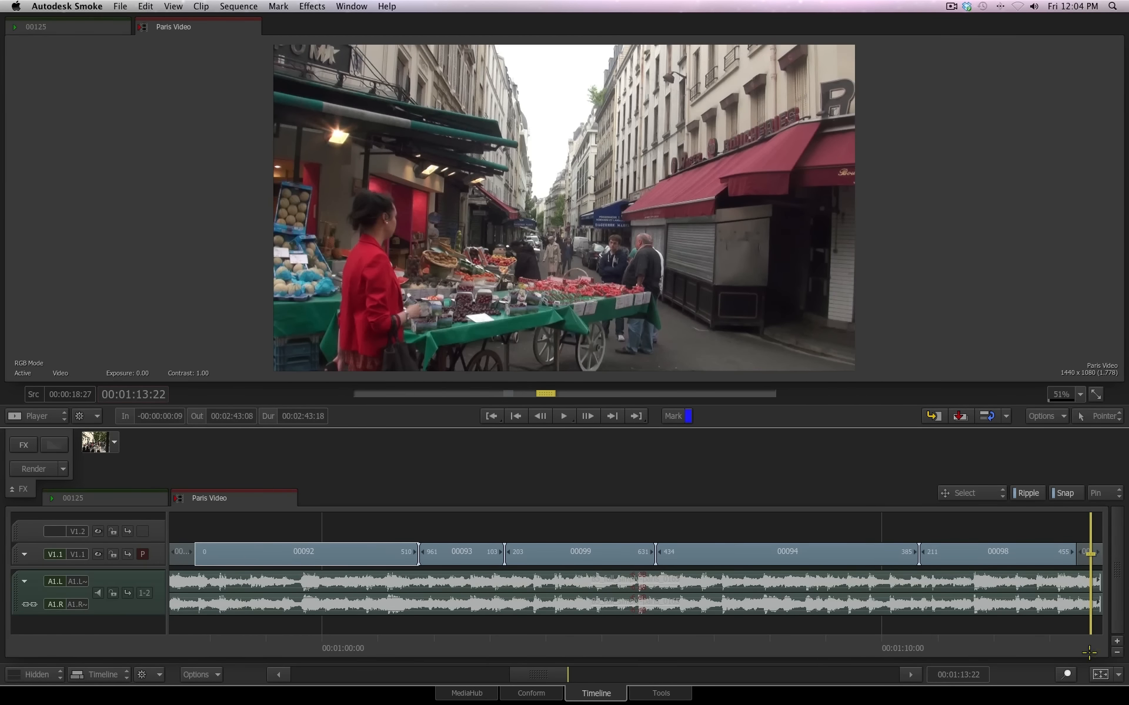
Return the timeline view to show the full Paris Video sequence
left_click(1118, 674)
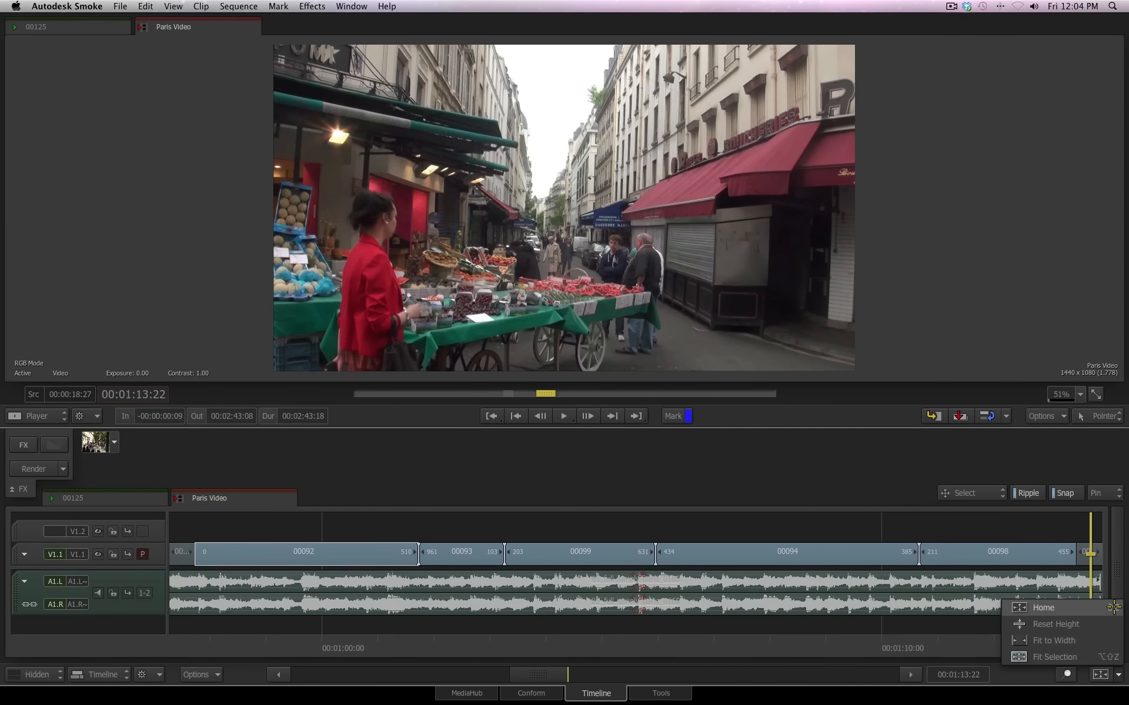
left_click(1110, 657)
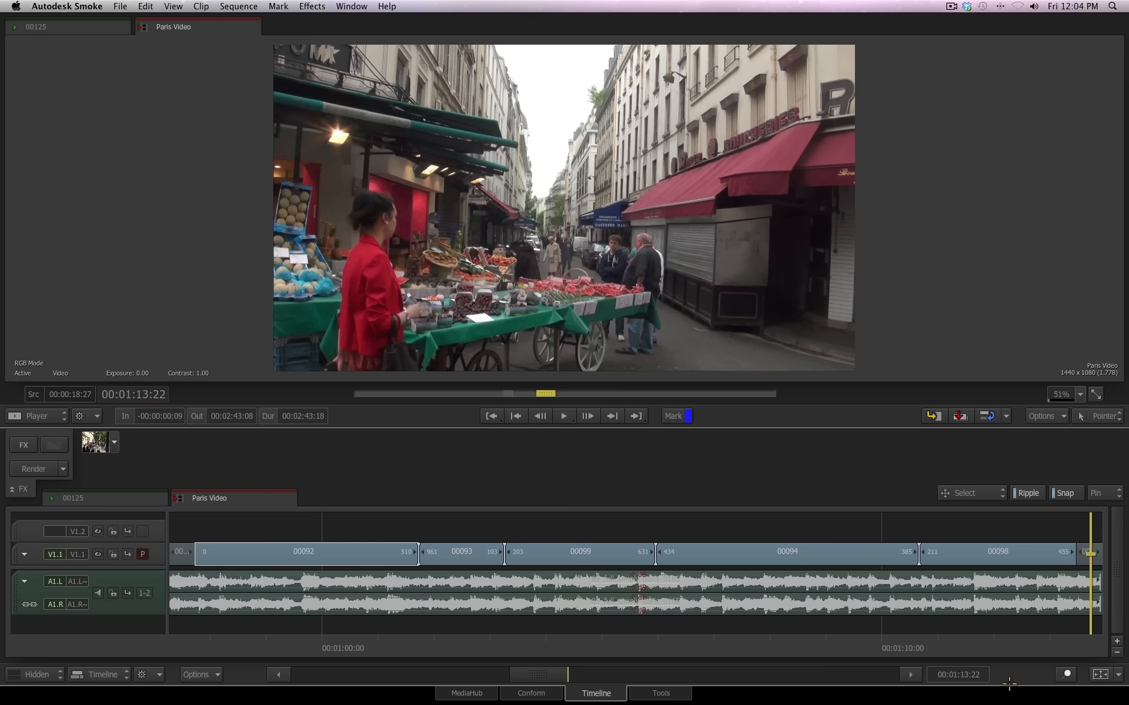
key("shift+z")
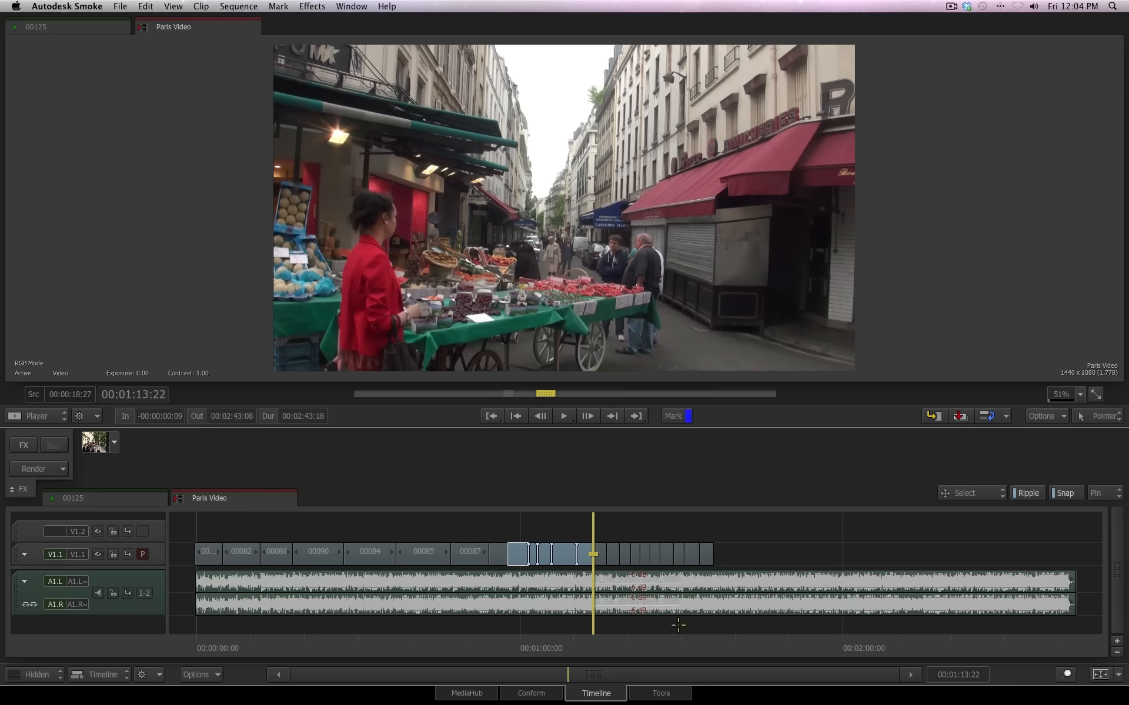
Zoom the timeline in around the playhead and cycle between this zoom level, the selection fit and the full-sequence fit
left_click_drag(567, 675, 570, 521)
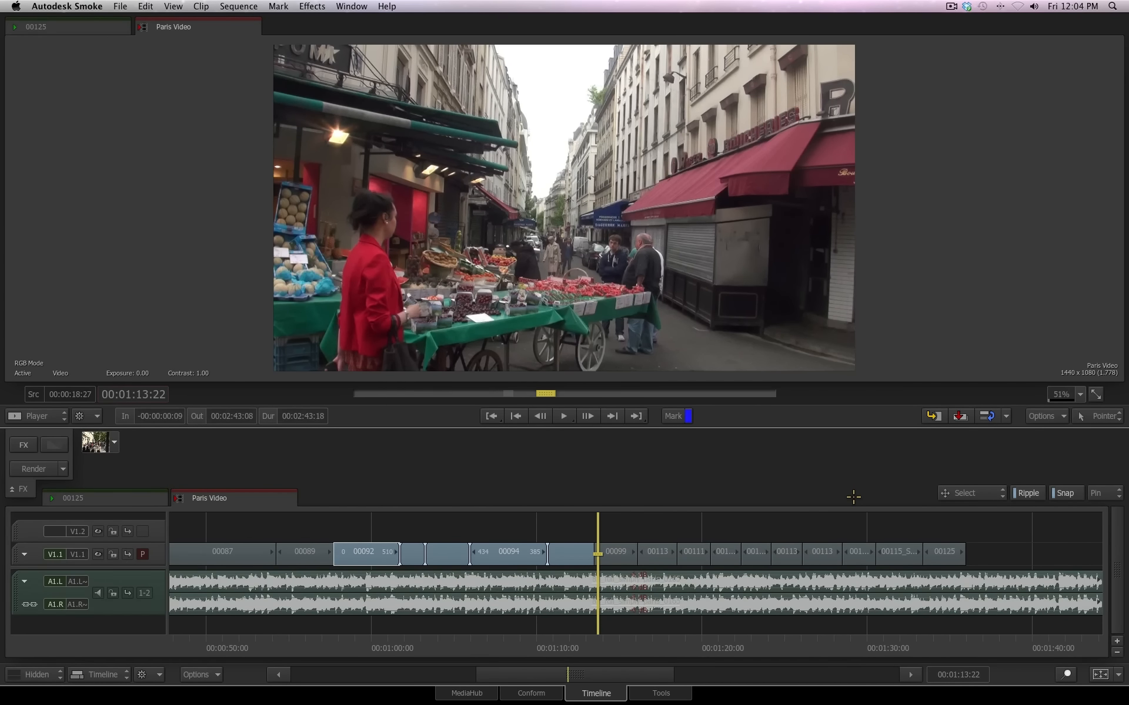
key("shift+f")
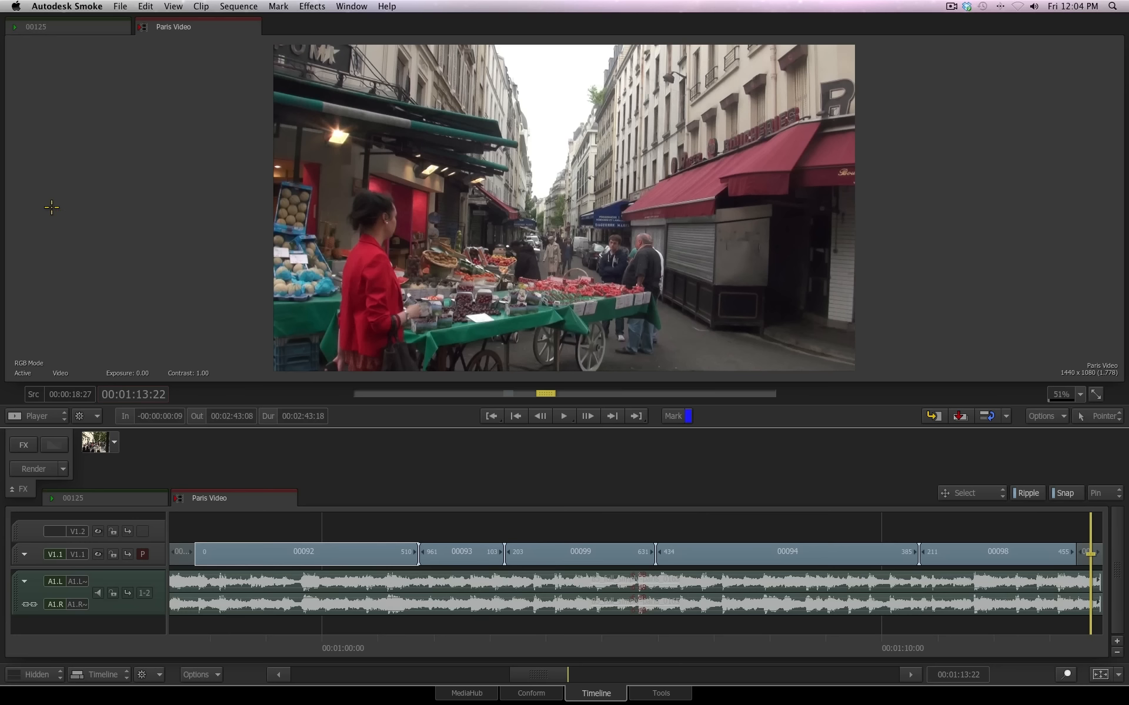
key("shift+f")
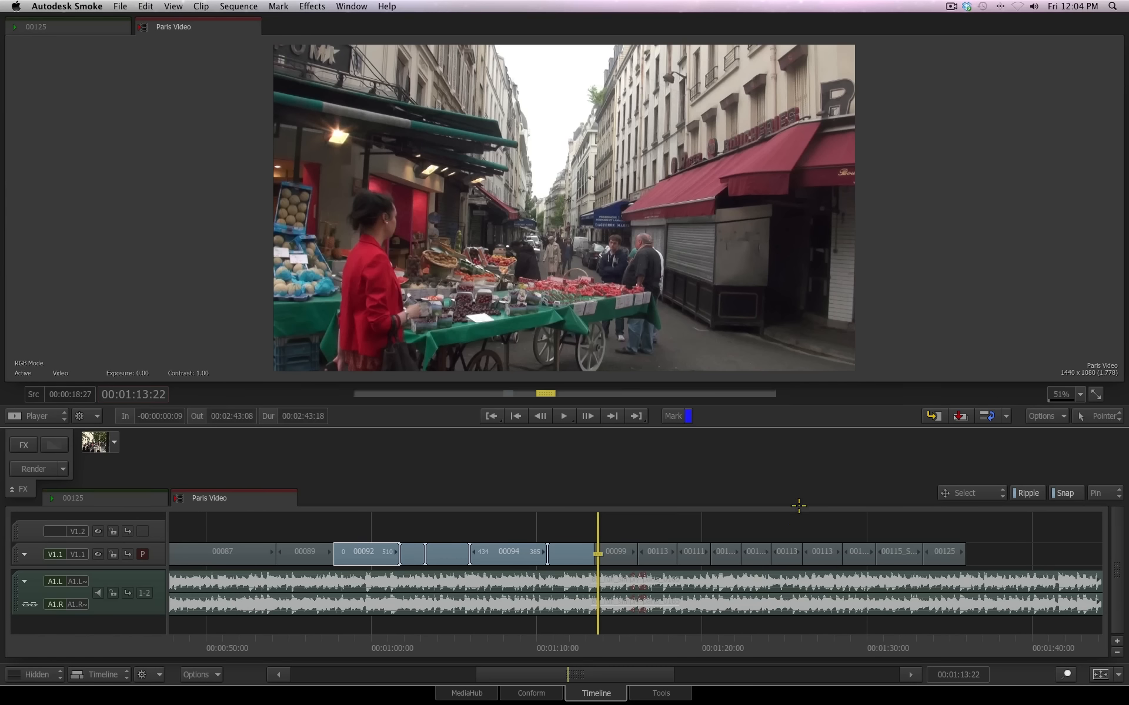
key("shift+f")
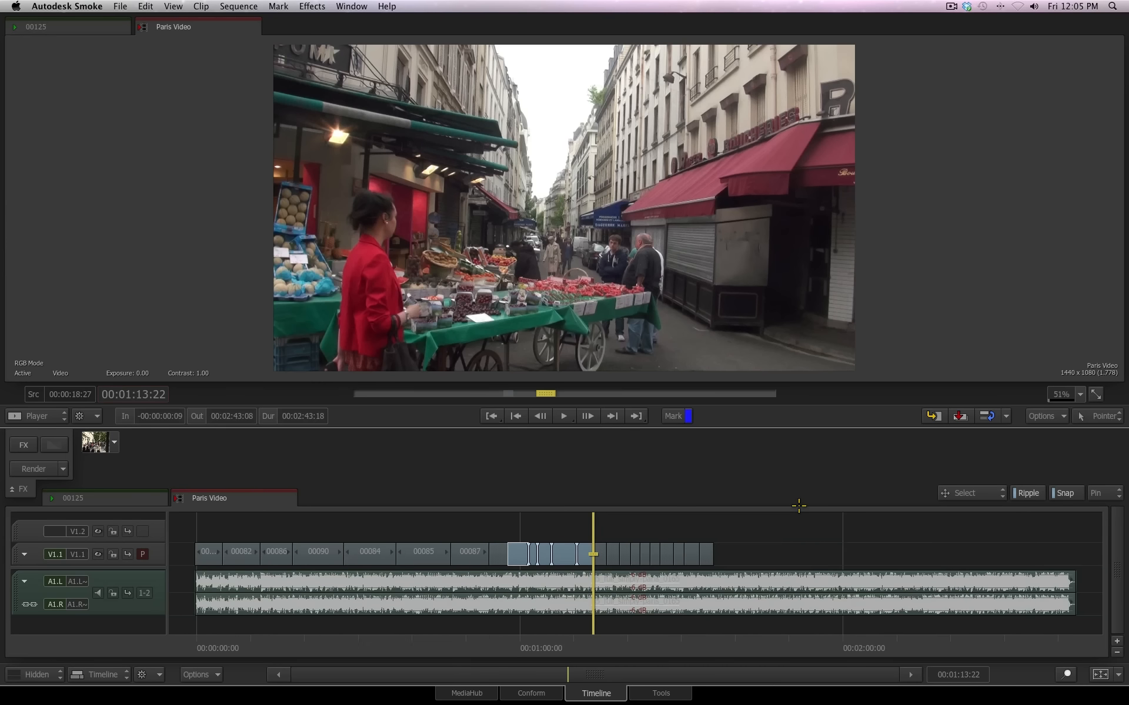
key("=")
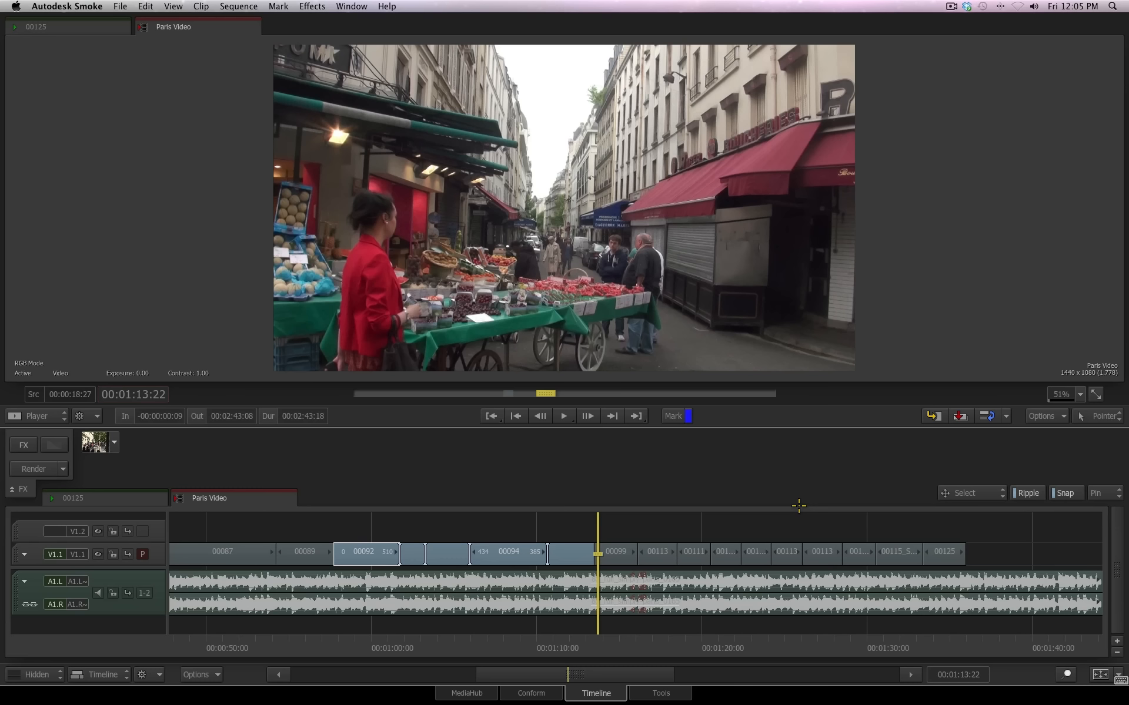
Zoom the timeline in incrementally at the playhead until individual frames around the cut between clips 00098 and 00099 are distinguishable
key("super+equal")
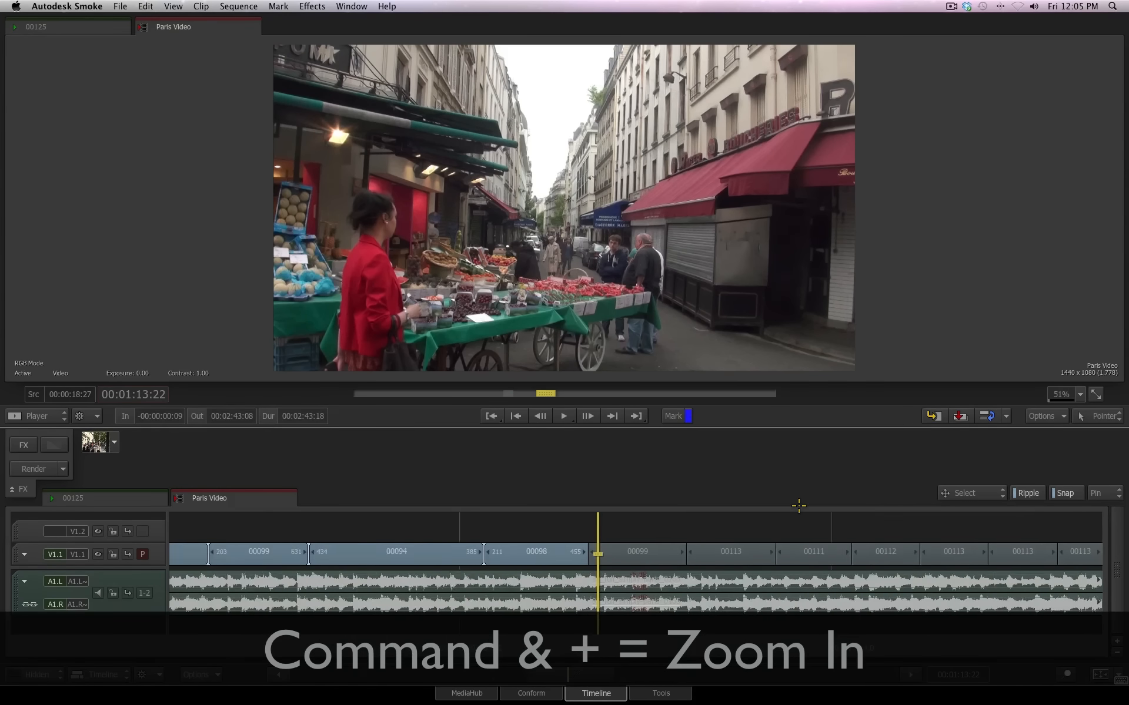
key("super+equal")
key("super+equal")
key("super+equal")
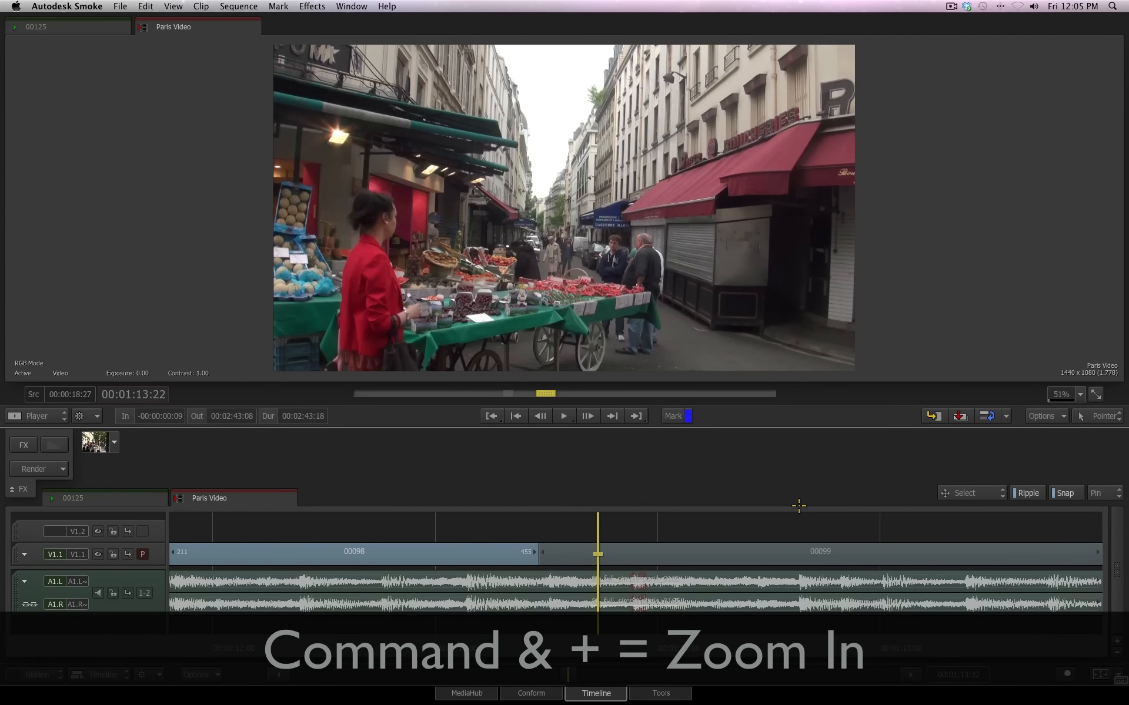
key("super+equal")
key("super+equal")
key("super+equal")
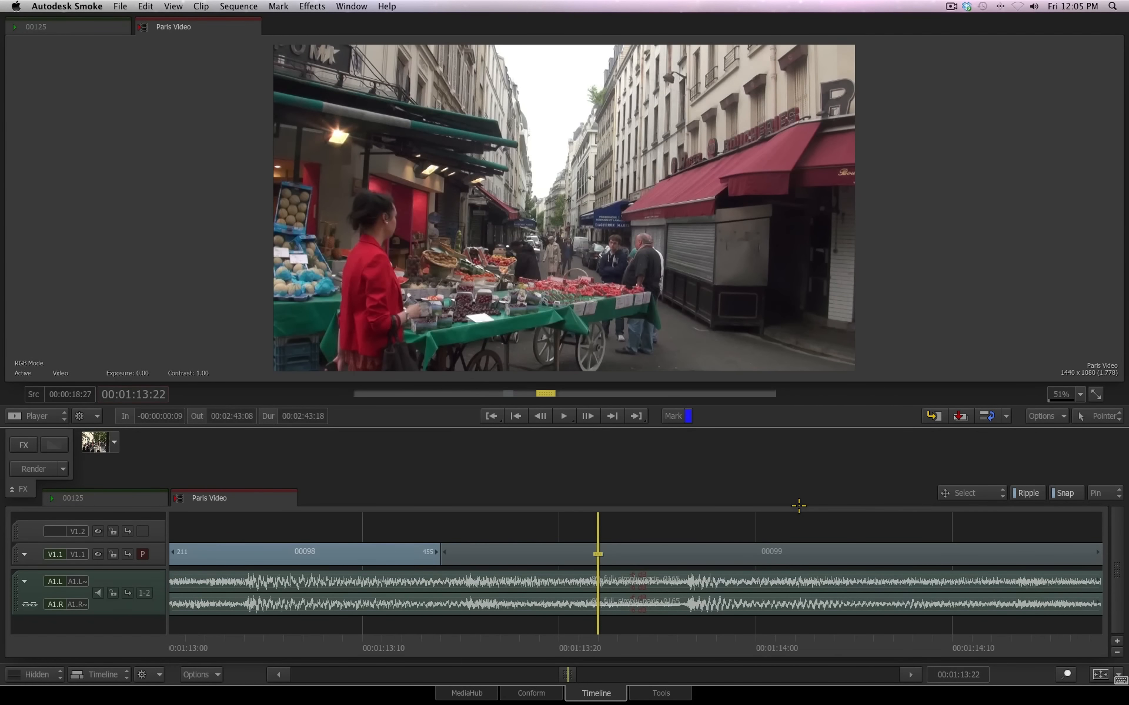
Zoom the timeline out incrementally past both ends of the sequence and refit it to its contents
key("super+minus")
key("super+minus")
key("super+minus")
key("super+minus")
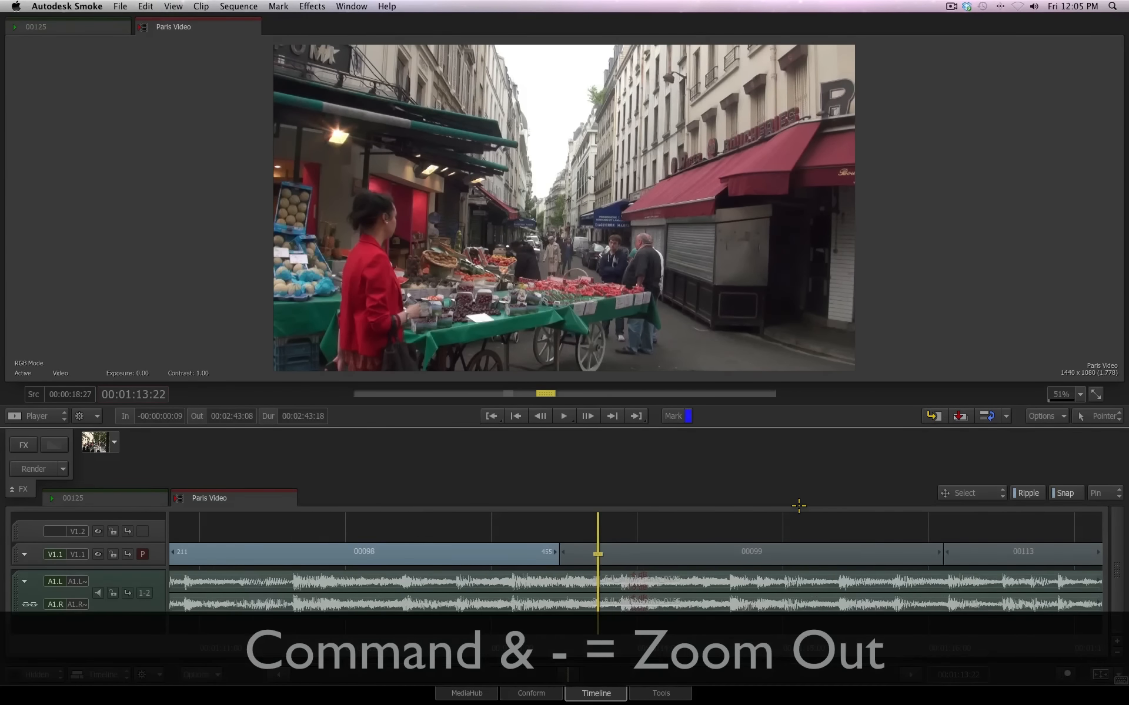
key("super+minus")
key("super+minus")
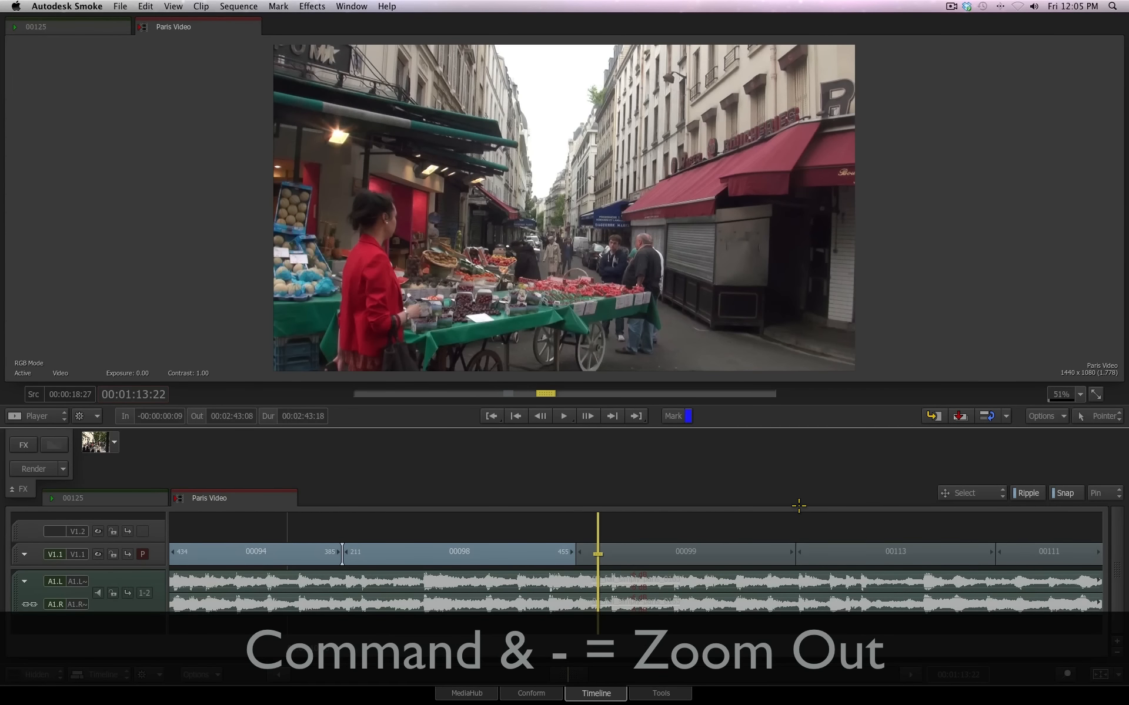
key("super+minus")
key("super+minus")
key("super+minus")
key("super+minus")
key("super+minus")
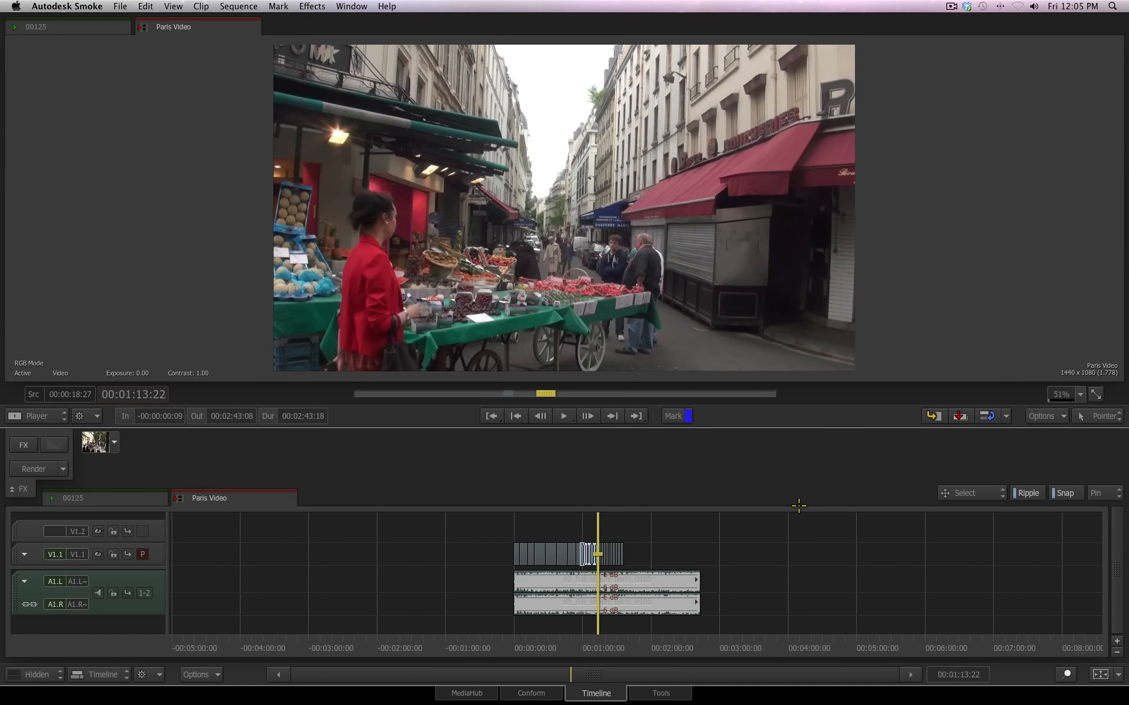
key("shift+z")
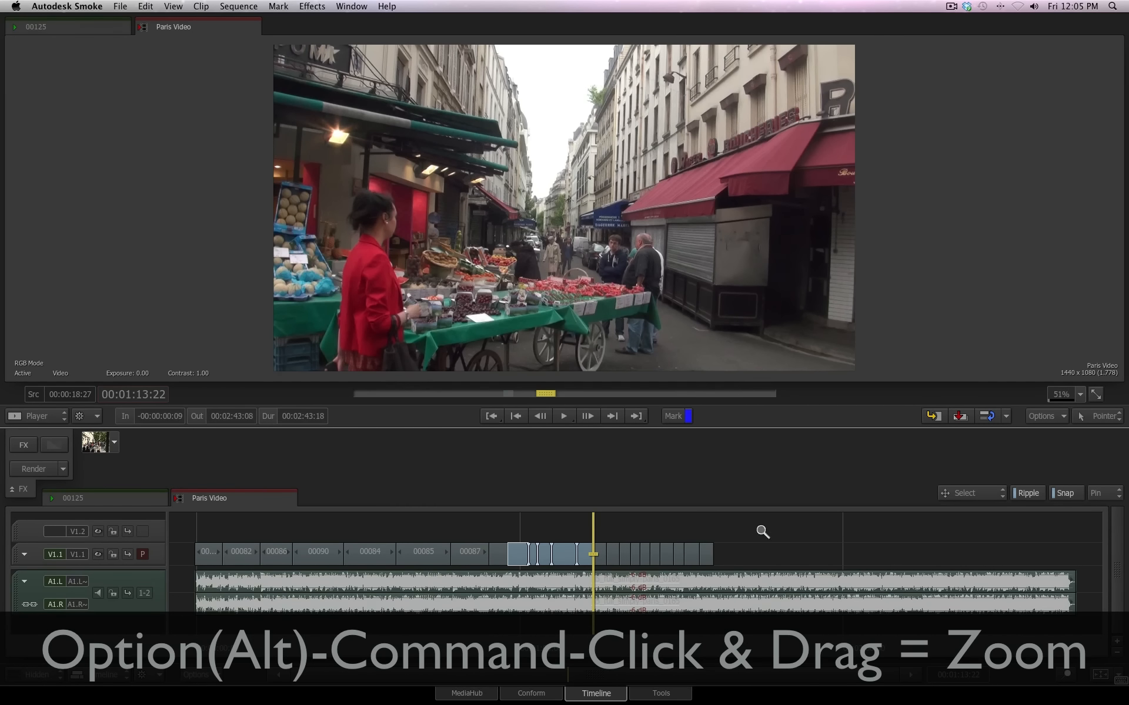
Zoom and pan the timeline freely to bring the start of the sequence and all its video clips into view
left_click_drag(743, 554, 313, 579)
left_click_drag(339, 528, 532, 511)
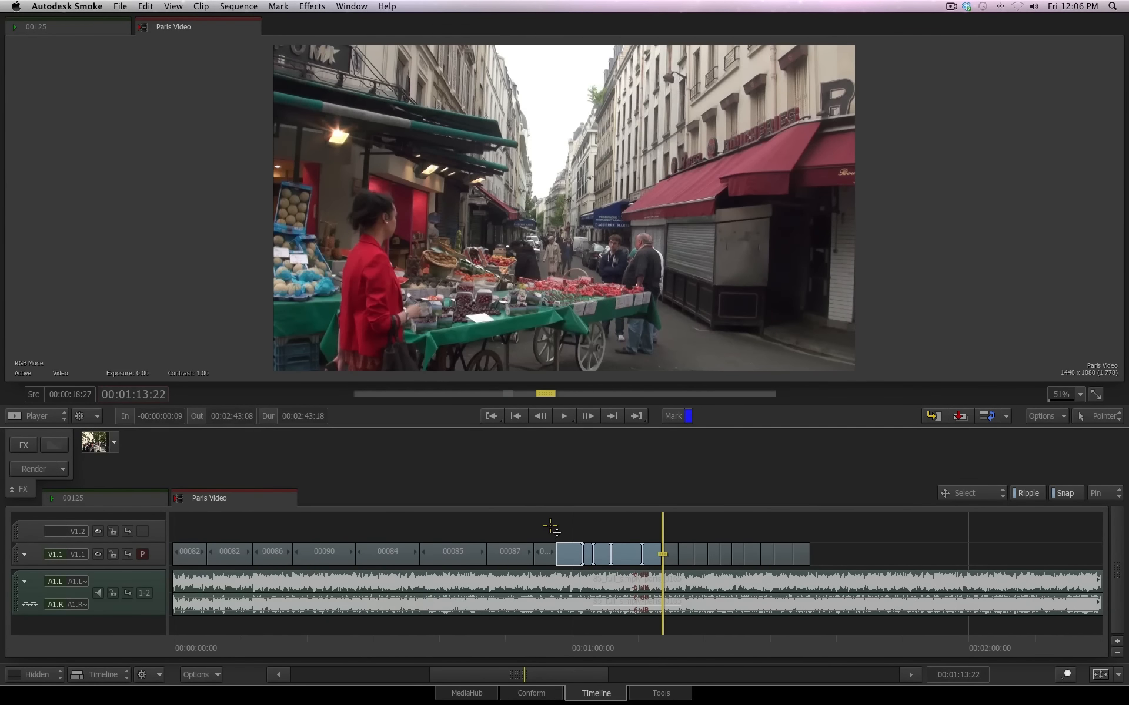
key("ctrl+space")
left_click_drag(235, 578, 335, 538)
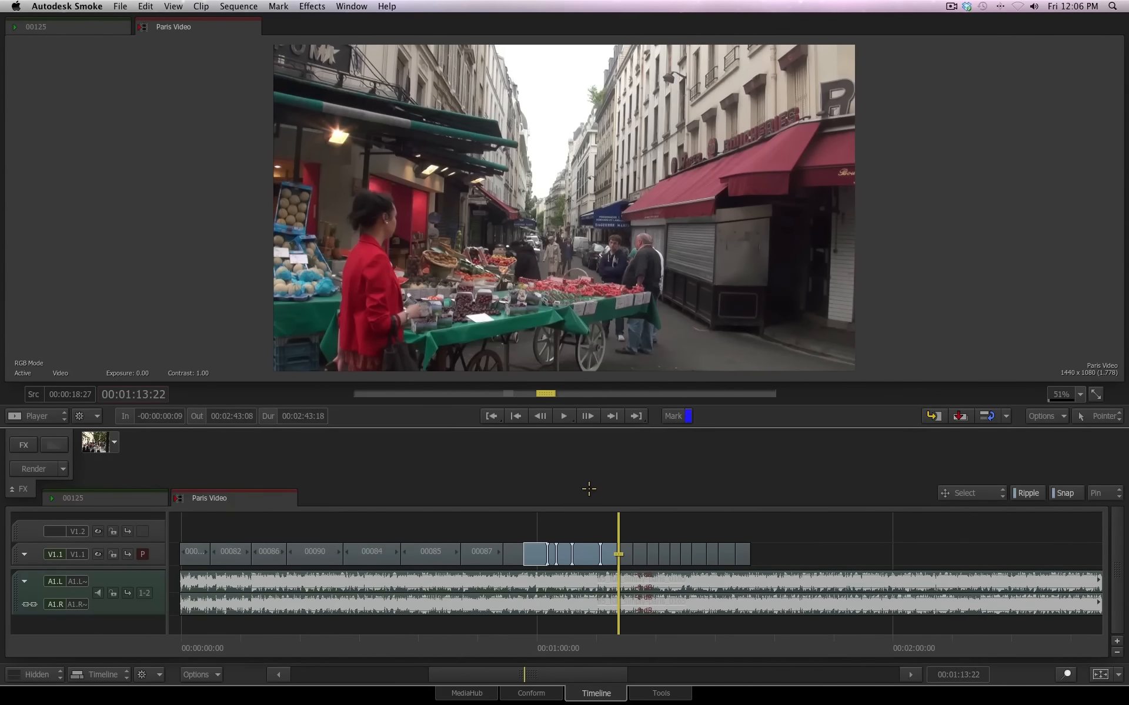
Zoom the timeline in around the playhead, pan along the clips freely, and refit the view to the full sequence
left_click_drag(523, 672, 558, 444)
mouse_move(519, 677)
left_mouse_down()
mouse_move(558, 674)
mouse_move(504, 674)
mouse_move(705, 665)
mouse_move(514, 674)
mouse_move(555, 674)
mouse_move(514, 674)
mouse_move(524, 674)
left_mouse_up()
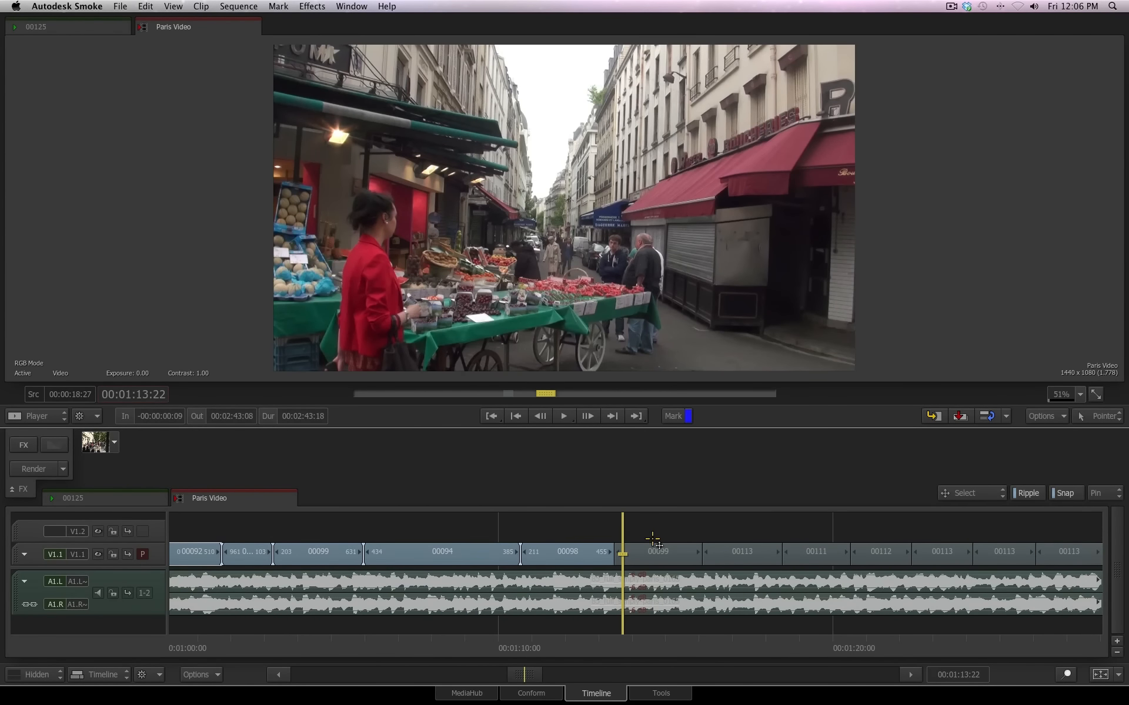
left_click(685, 521)
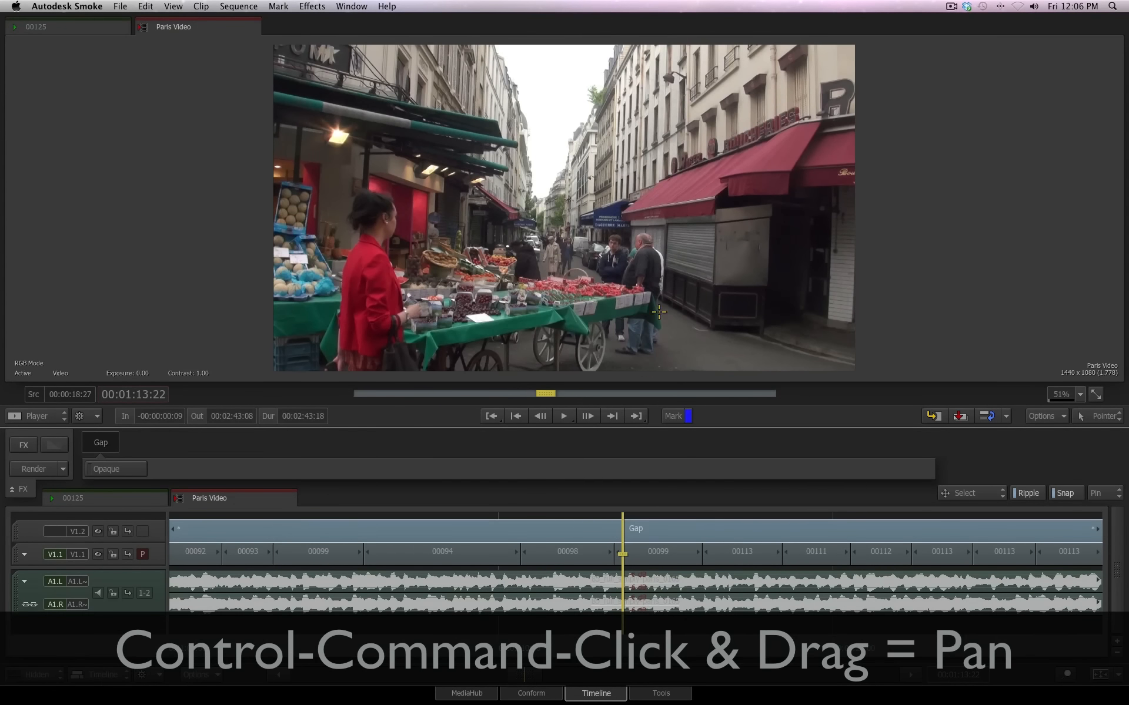
left_click_drag(679, 553, 664, 590)
mouse_move(546, 675)
left_mouse_down()
mouse_move(605, 675)
mouse_move(425, 682)
mouse_move(527, 674)
mouse_move(521, 662)
mouse_move(528, 682)
left_mouse_up()
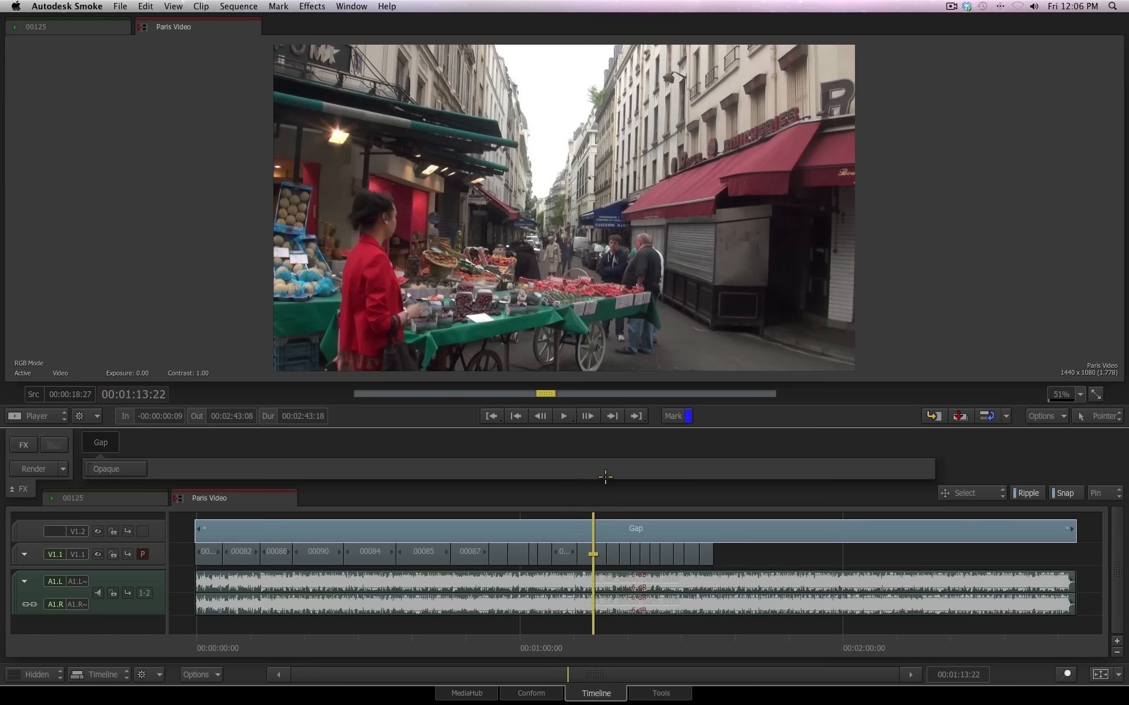
Select individual clips on track V1.1 one at a time, switching between 00087 and 00085 and ending on 00087
left_click(467, 551)
left_click(422, 555)
left_click(475, 555)
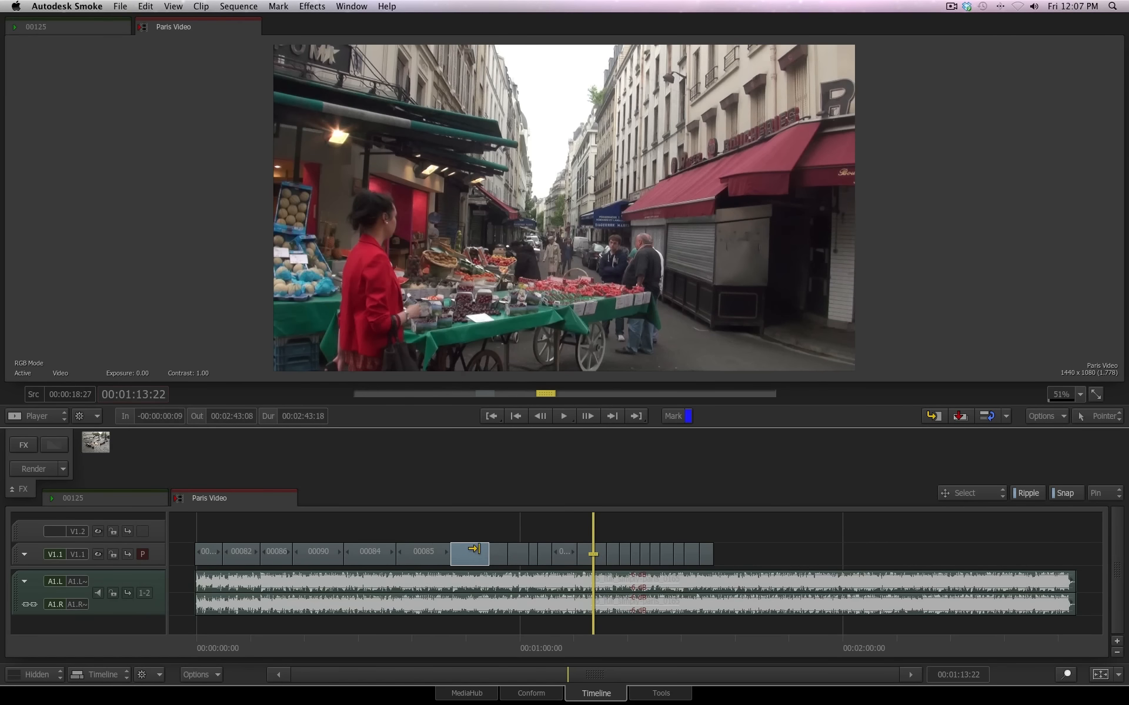
Select three non-adjacent clips together on track V1.1: 00092, 00094 and 00085
left_click(517, 553)
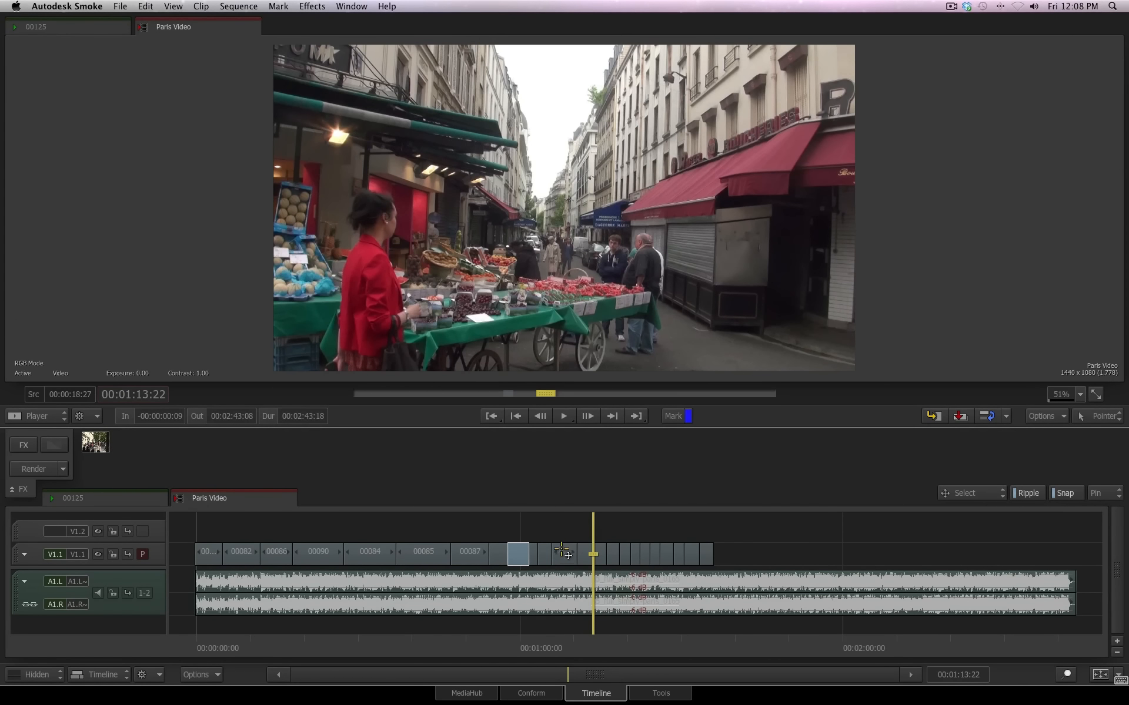
left_click(565, 548, "super")
left_click(432, 549, "super")
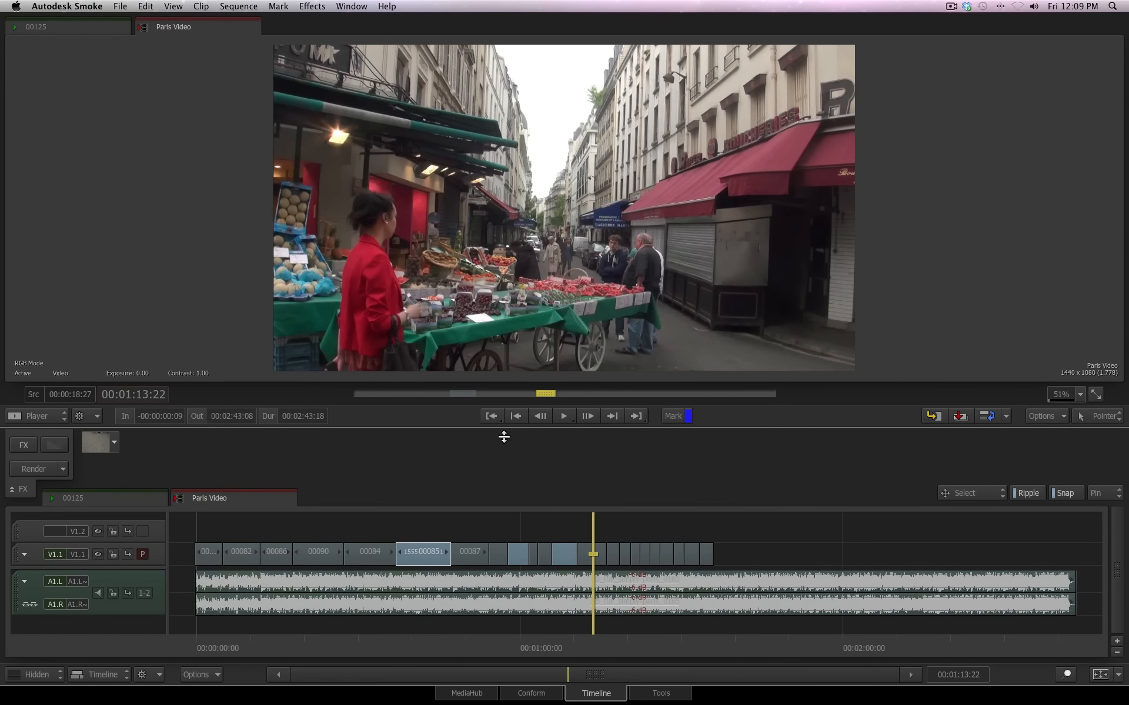
Select the contiguous clips from the one after 00090 through 00087, extend the selection to every segment, and clear it
left_click(362, 552)
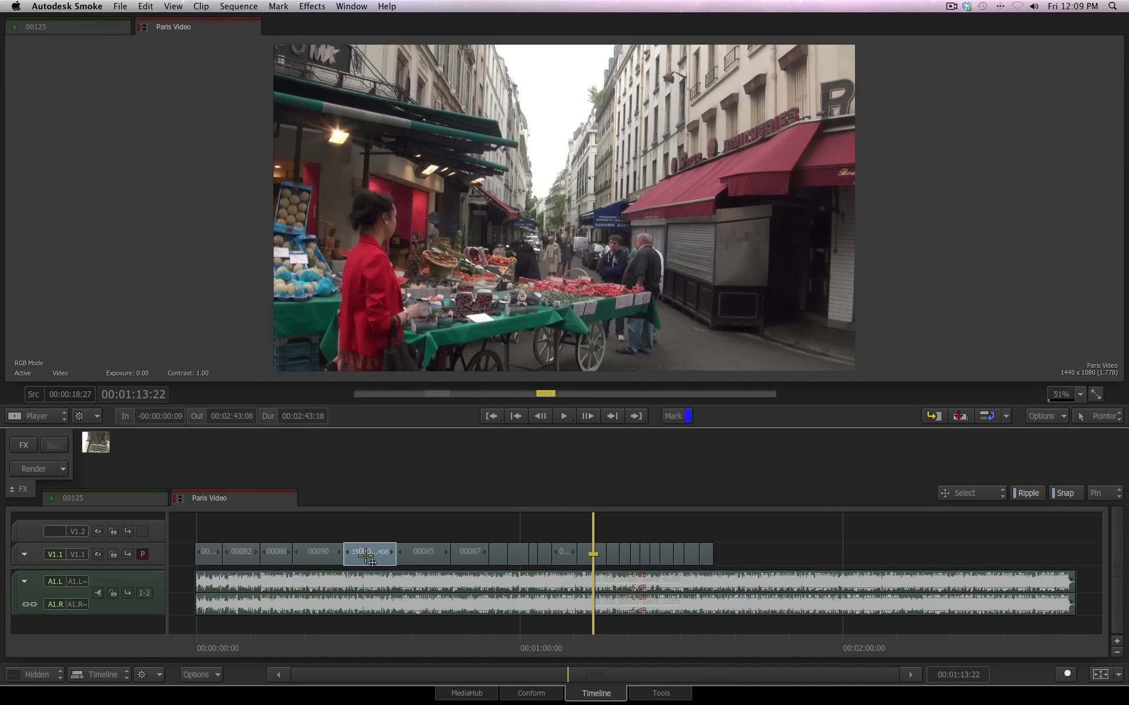
left_click(465, 554, "shift")
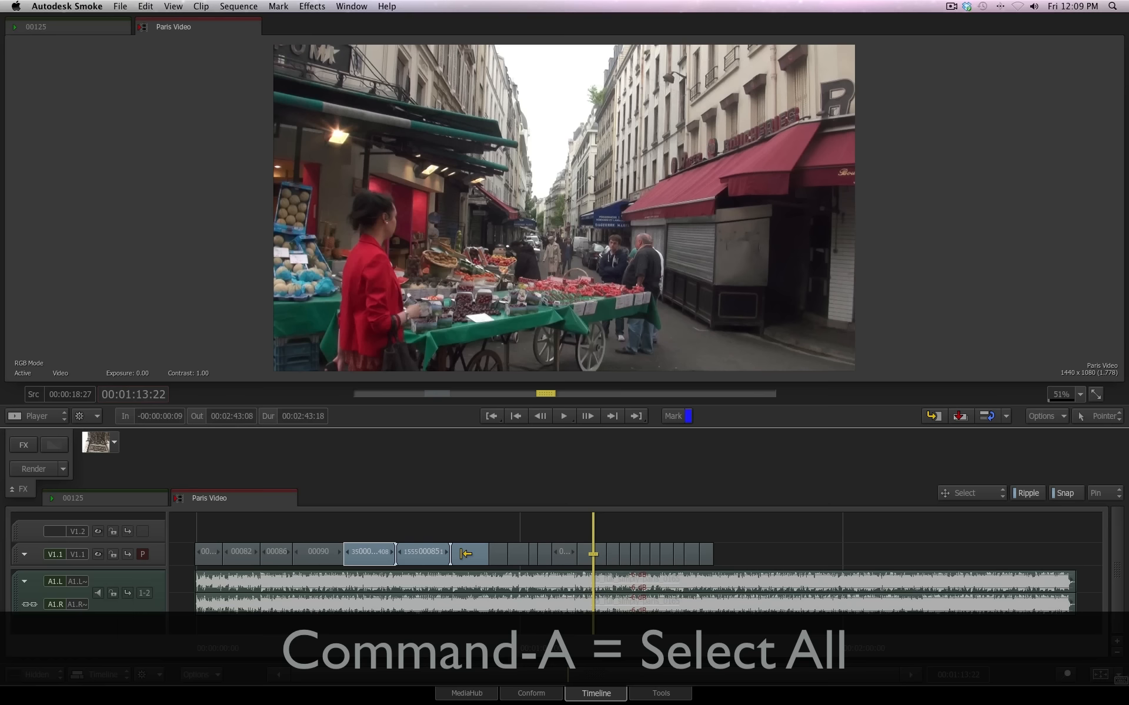
key("super+a")
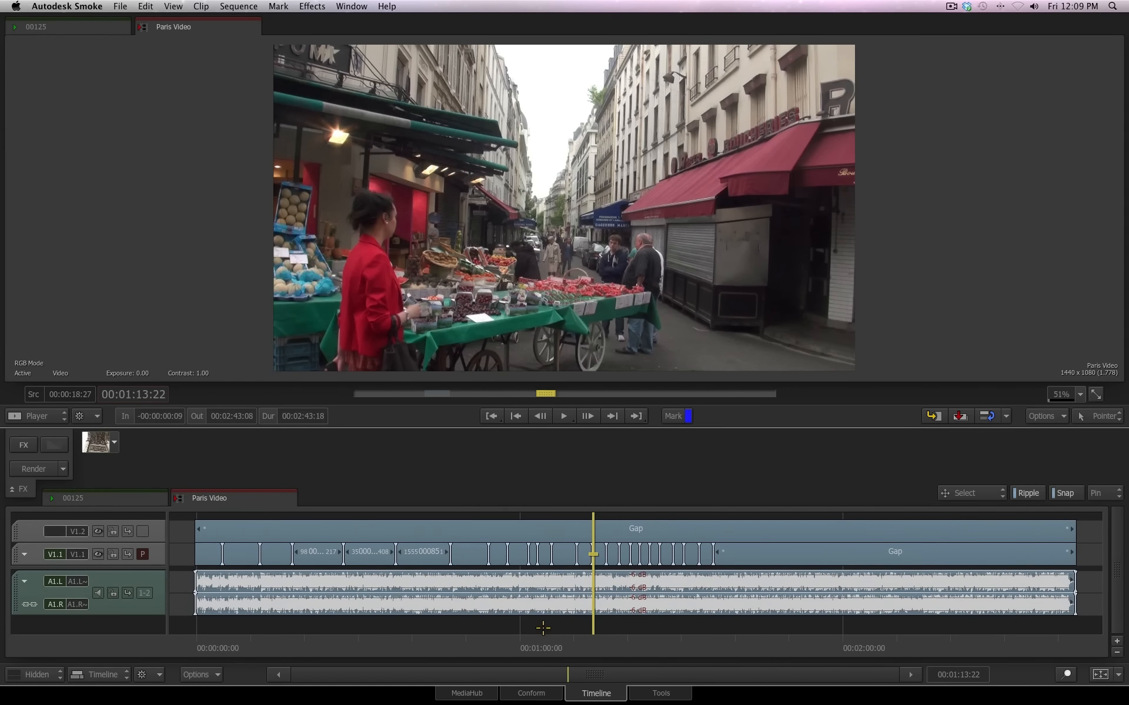
left_click(554, 653)
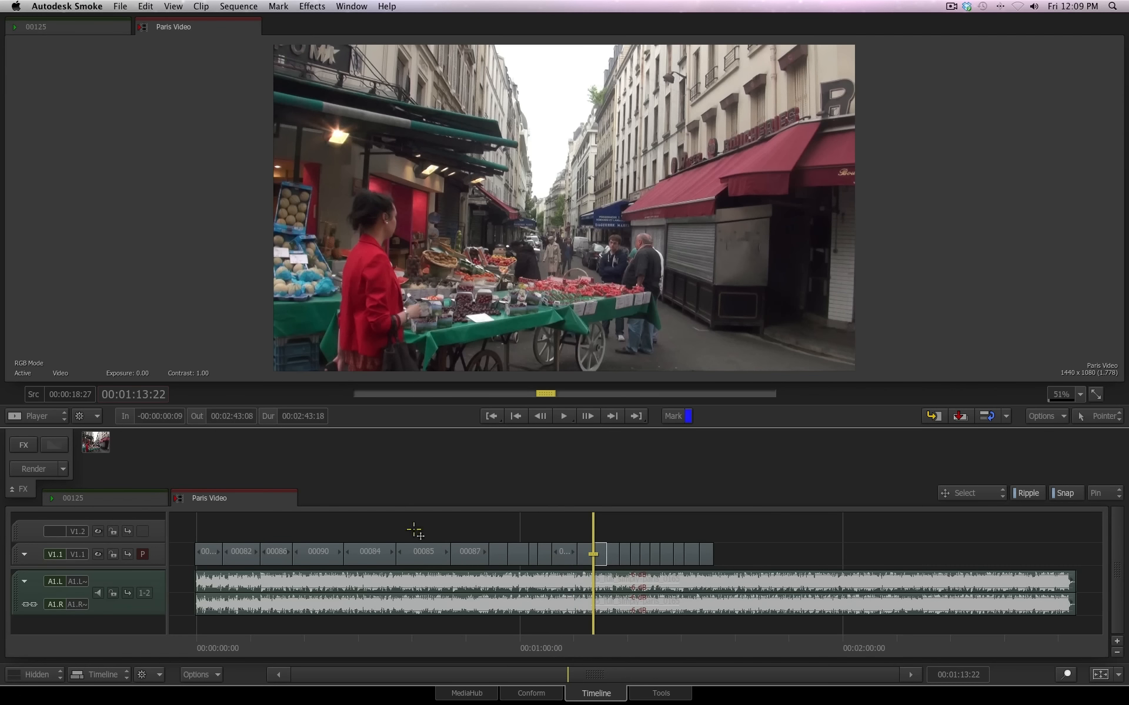
Select the contiguous clips from the one after 00090 through 00092, and alternate between deselecting and selecting everything, ending with nothing selected
left_click(365, 554)
left_click(520, 554, "shift")
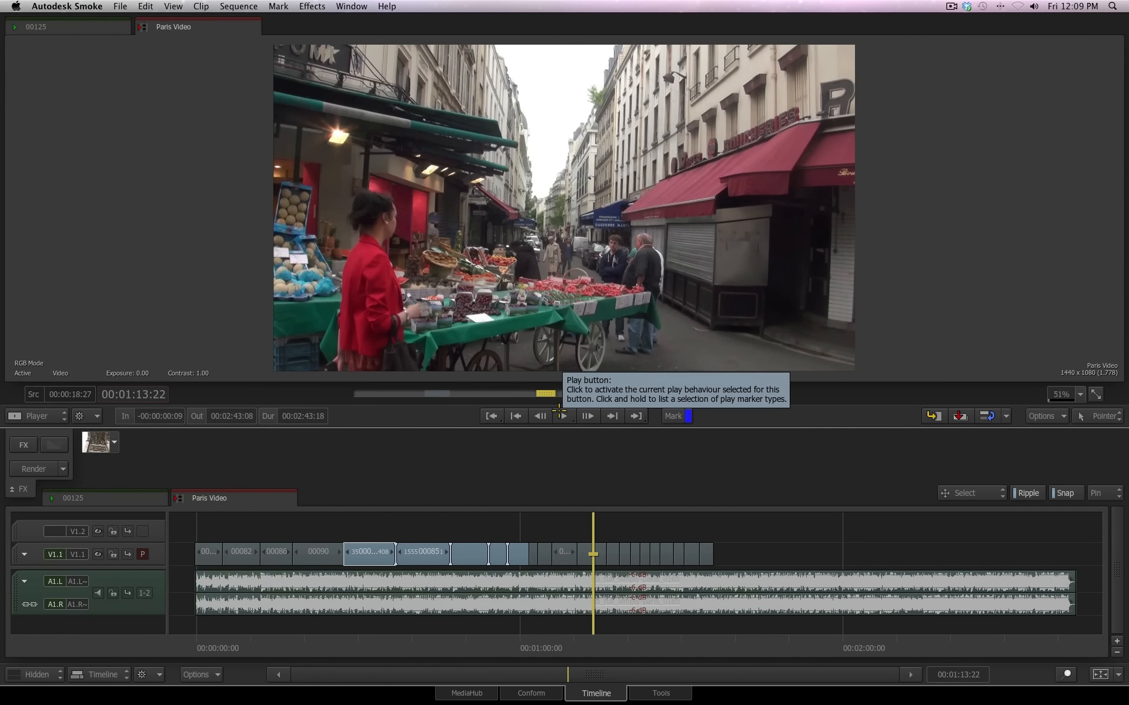
key("super+shift+a")
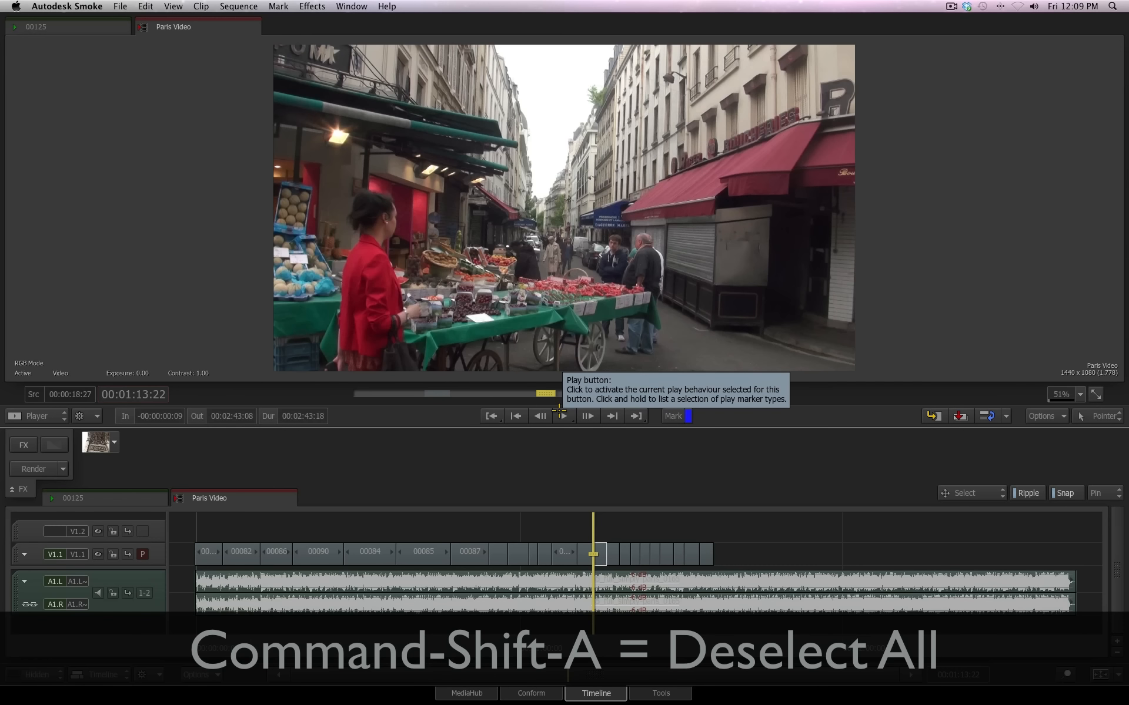
key("super+a")
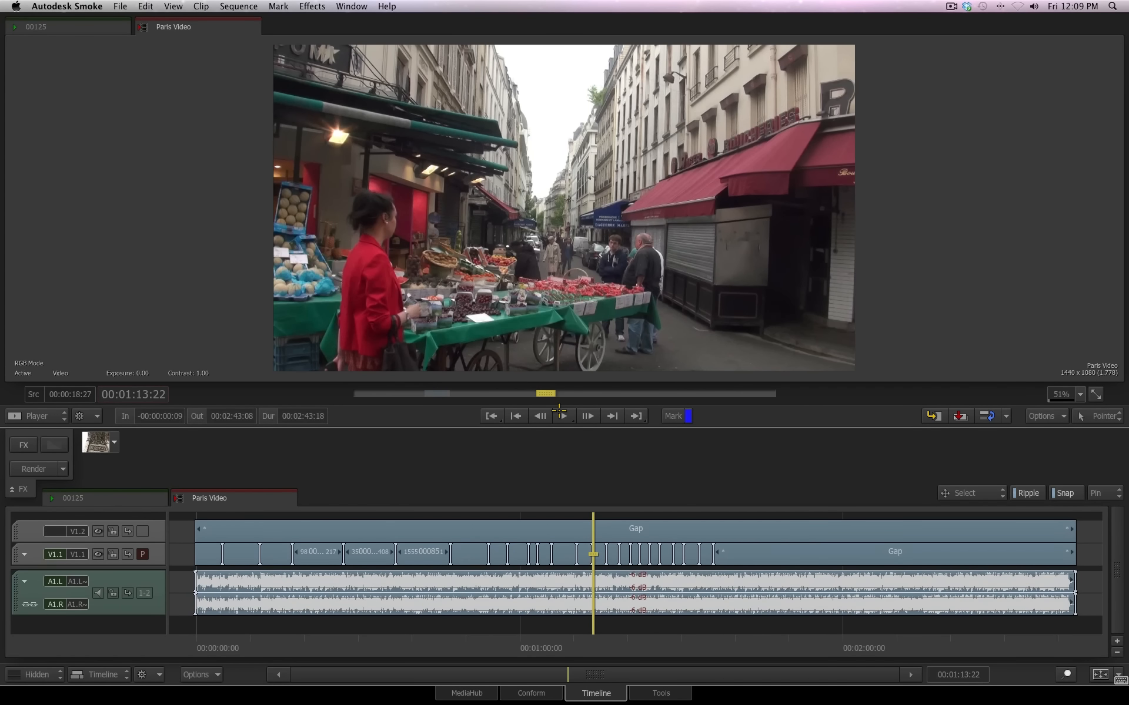
key("Escape")
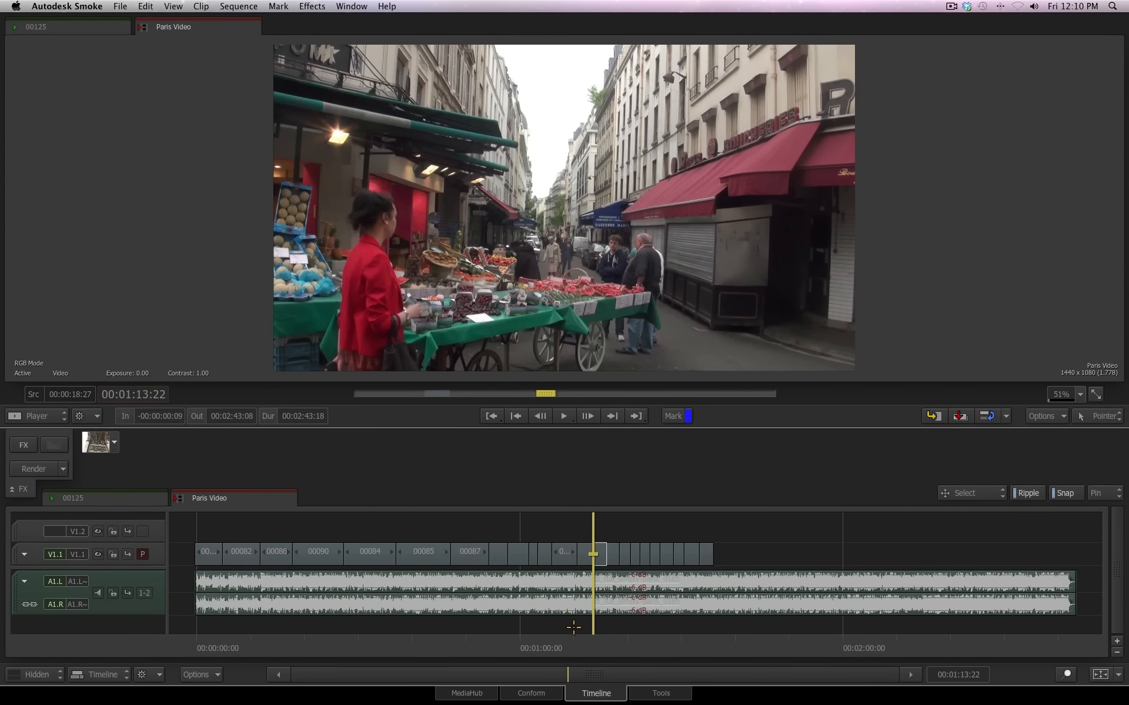
Box-select the clips from 00085 through 00094 together with both audio channels, and deselect everything
left_click_drag(567, 624, 428, 532)
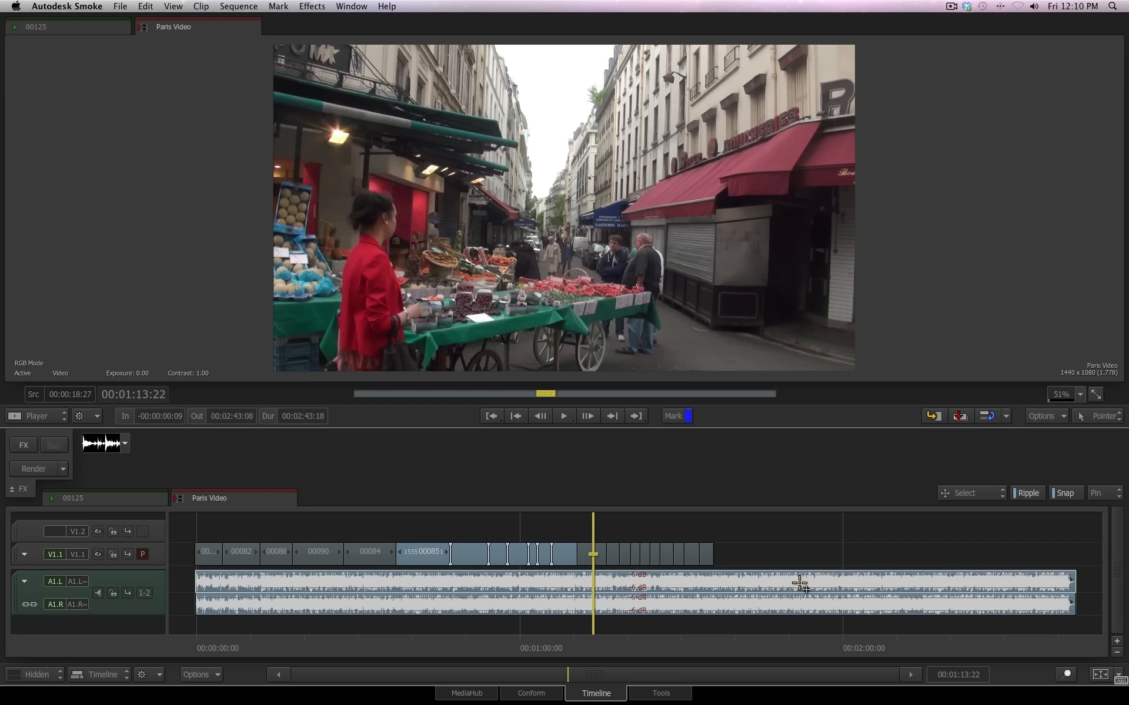
key("super+shift+a")
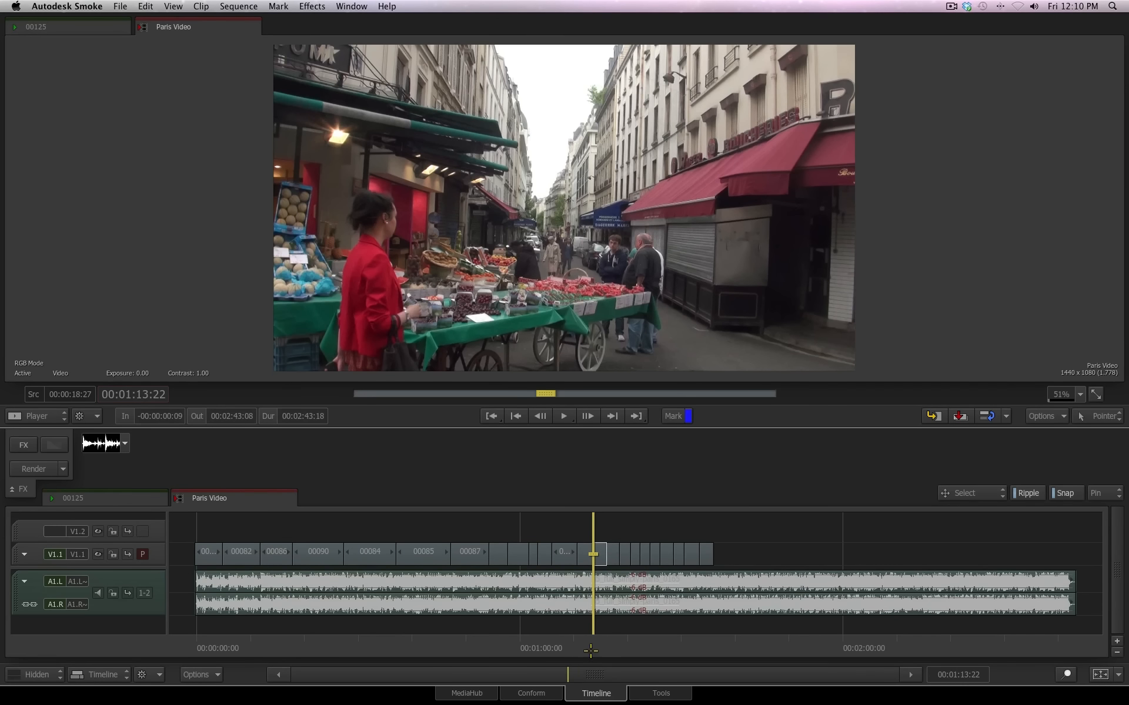
Select the time range across all tracks from 00:01:13:22 back to 00:00:50:08, inspect it up close and refit the sequence
left_click_drag(584, 647, 466, 637)
key("super+equal")
key("super+equal")
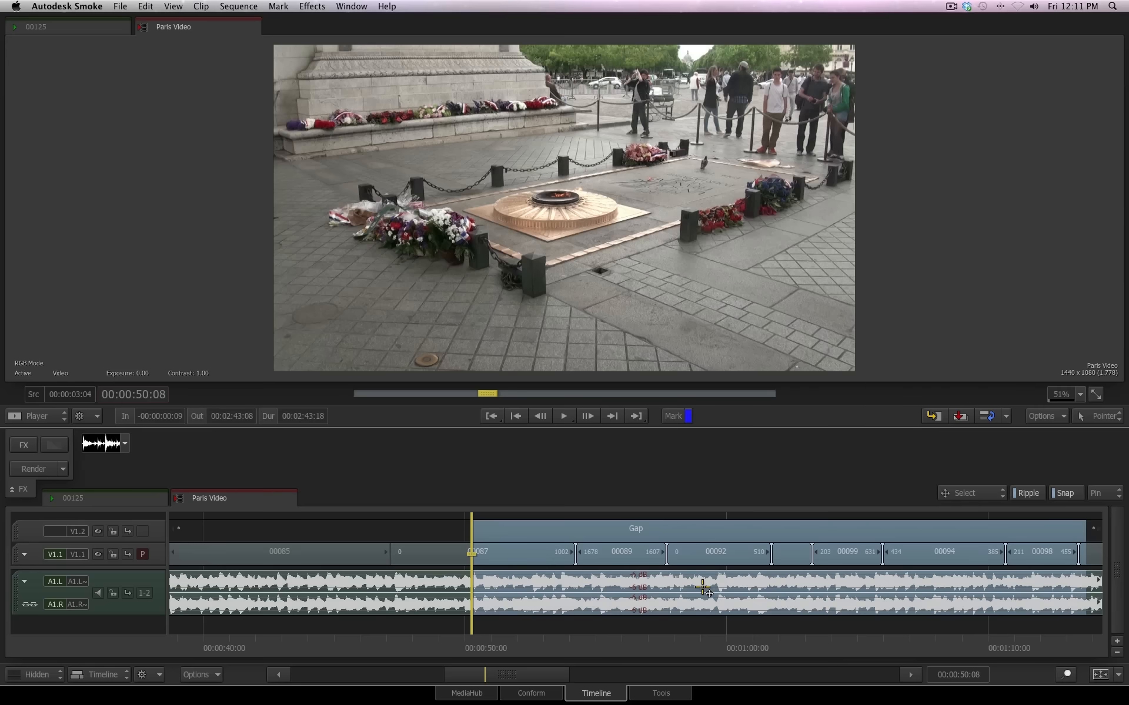
key("shift+z")
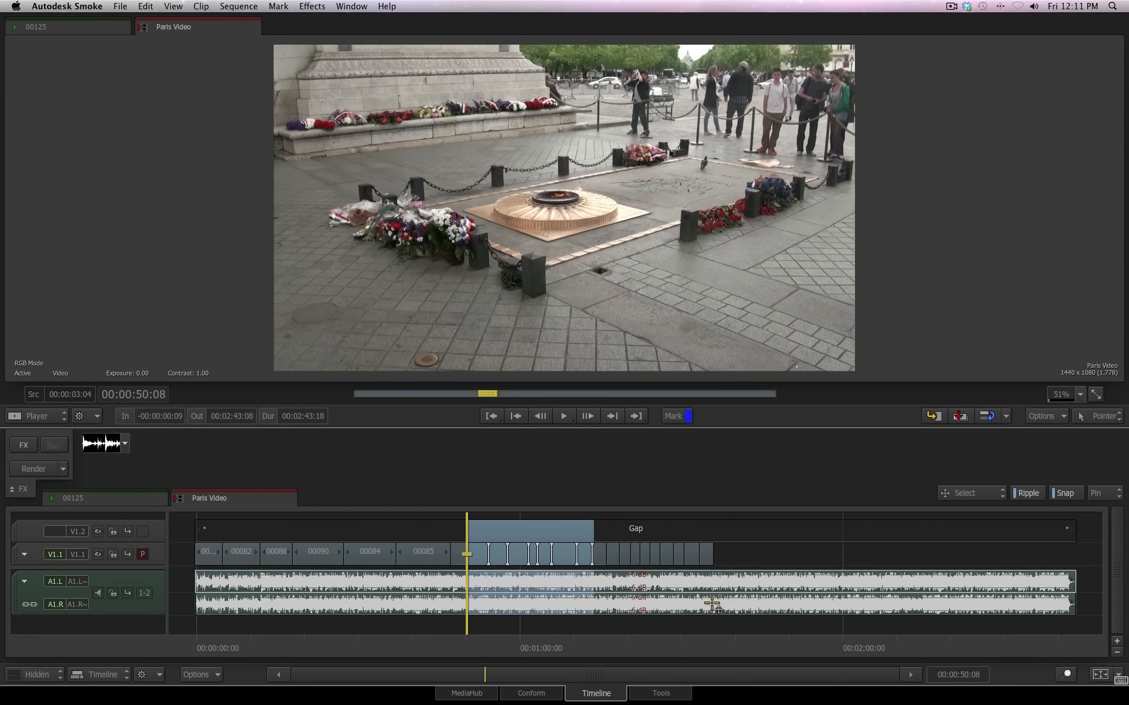